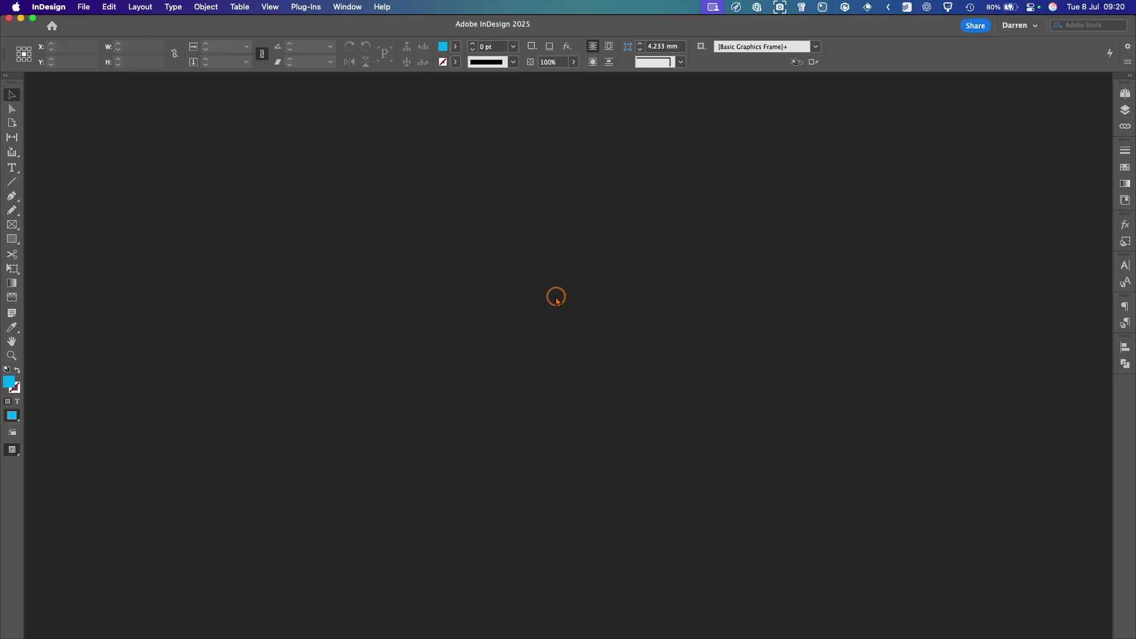
# Open the Swatches panel and add a C=100 M=50 Y=0 K=0 CMYK swatch.
pyautogui.click(1125, 168)
pyautogui.click(1125, 168)
pyautogui.click(349, 7)
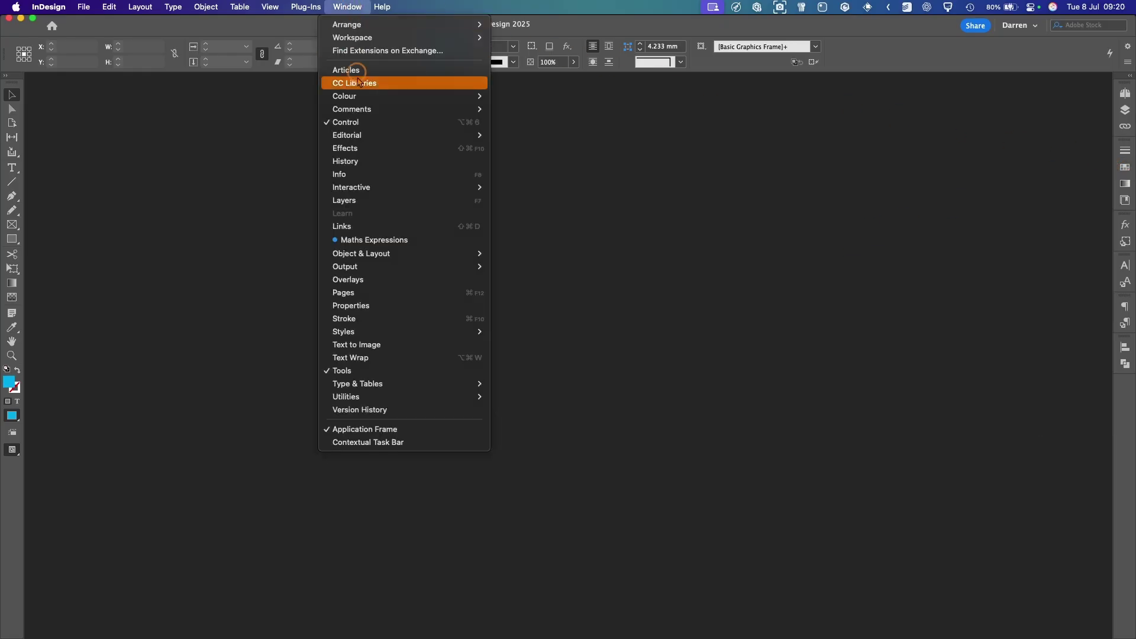
pyautogui.moveTo(416, 96)
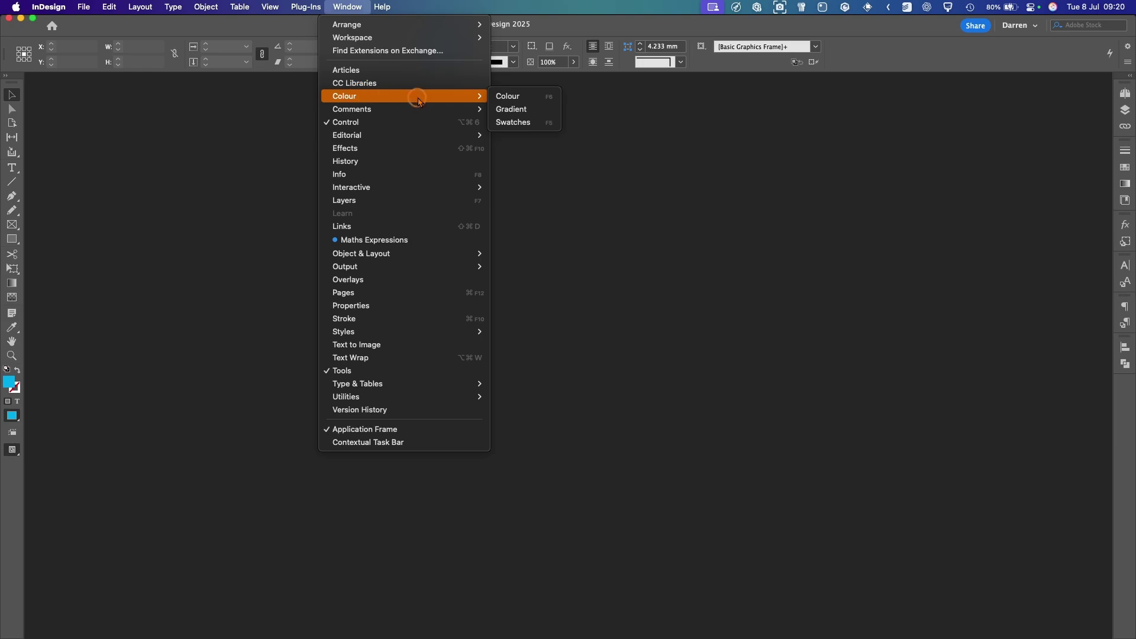
pyautogui.click(532, 124)
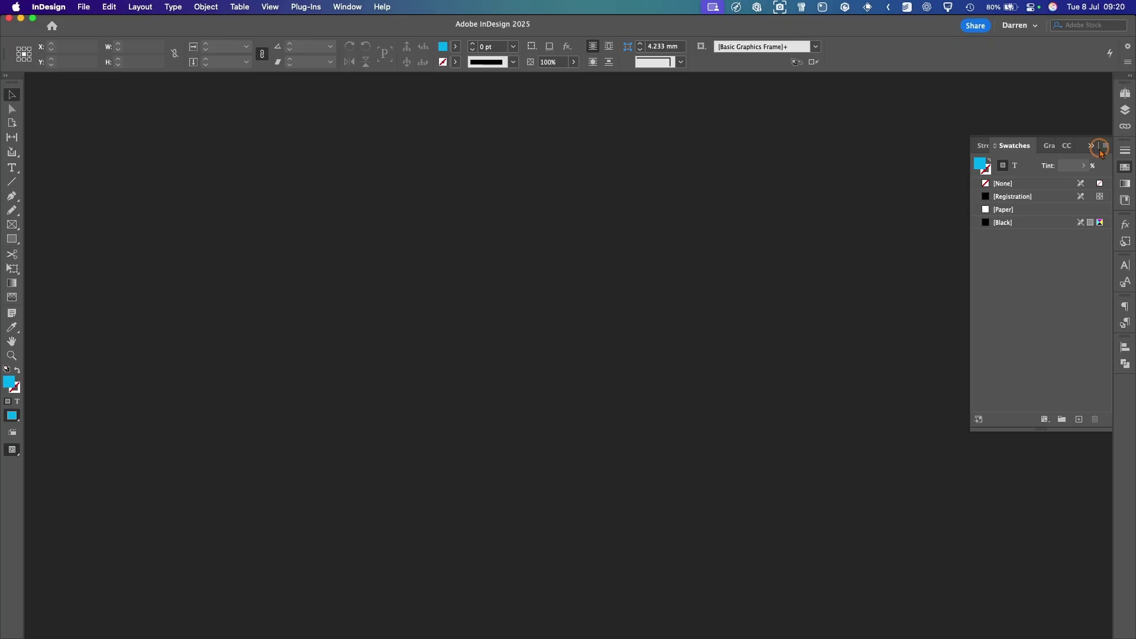
pyautogui.click(1105, 146)
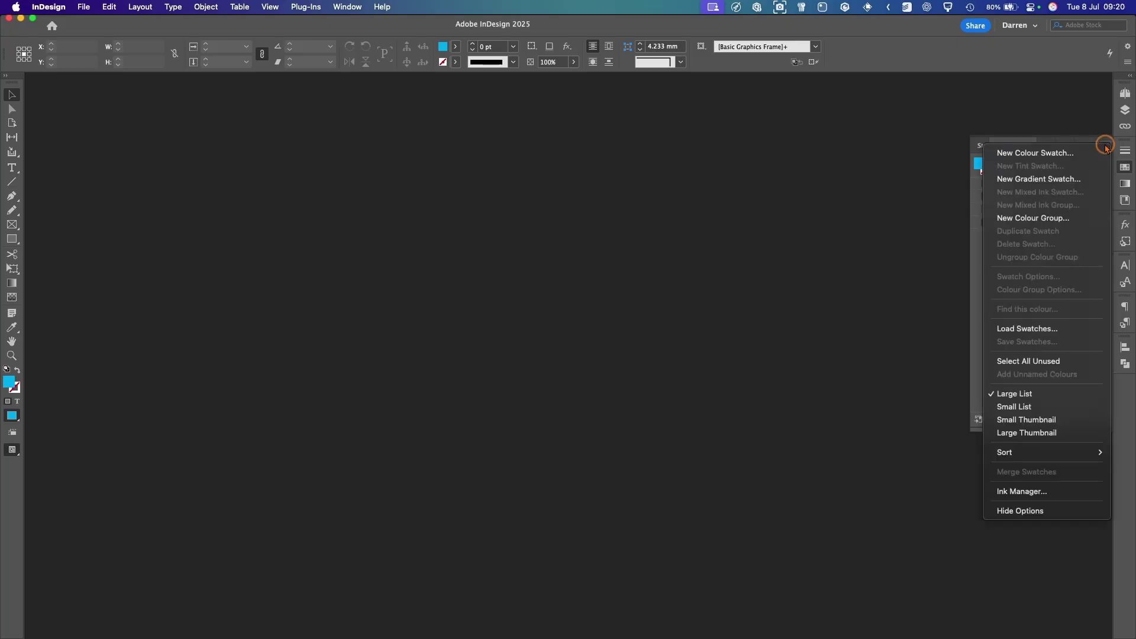
pyautogui.click(1060, 153)
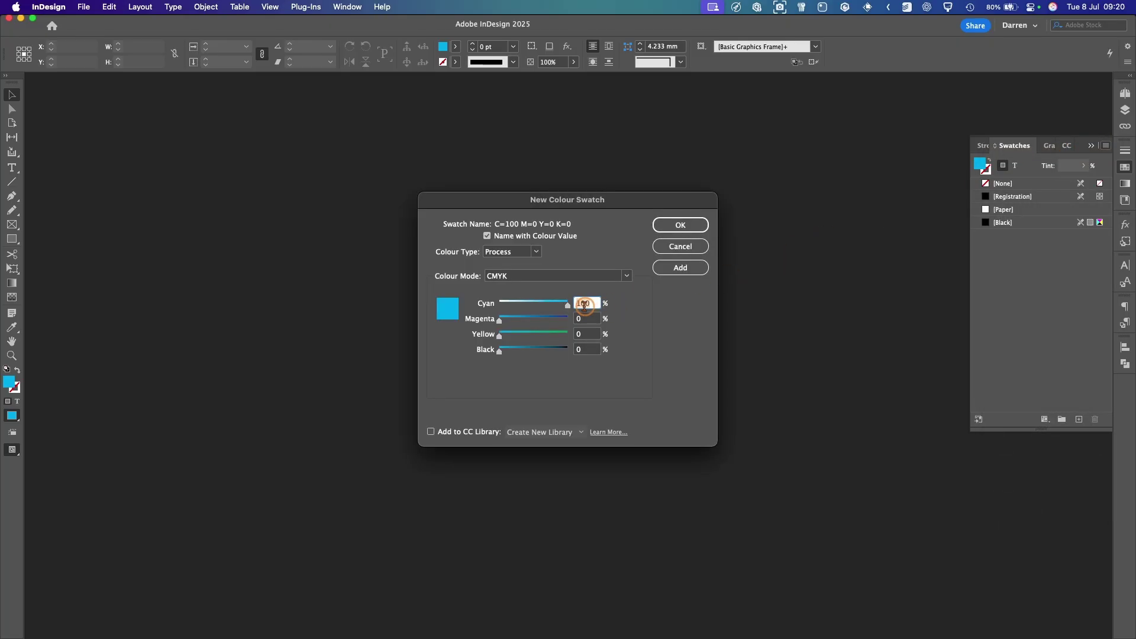
pyautogui.click(587, 319)
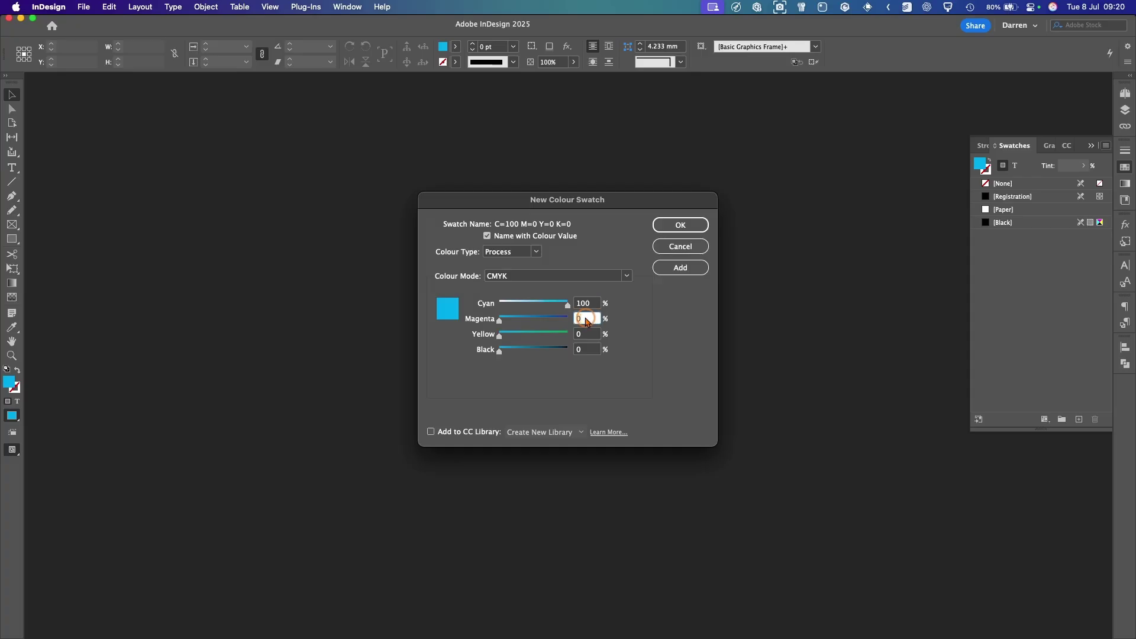
pyautogui.press('Tab')
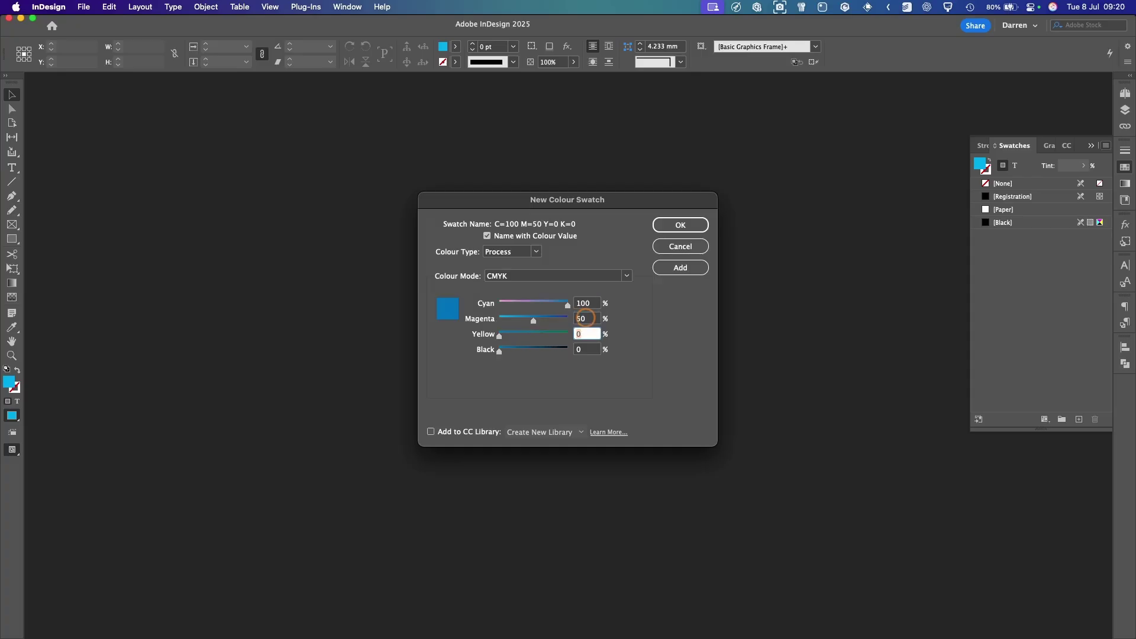
pyautogui.press('Return')
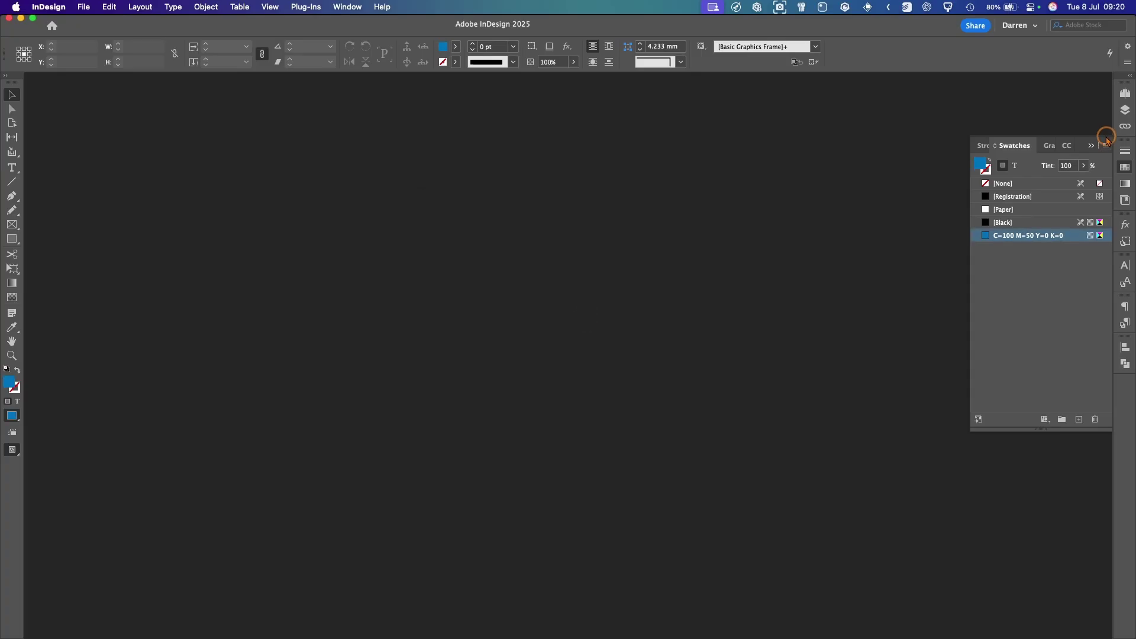
# Add a green C=100 M=0 Y=80 K=0 CMYK swatch.
pyautogui.click(1105, 146)
pyautogui.click(1048, 153)
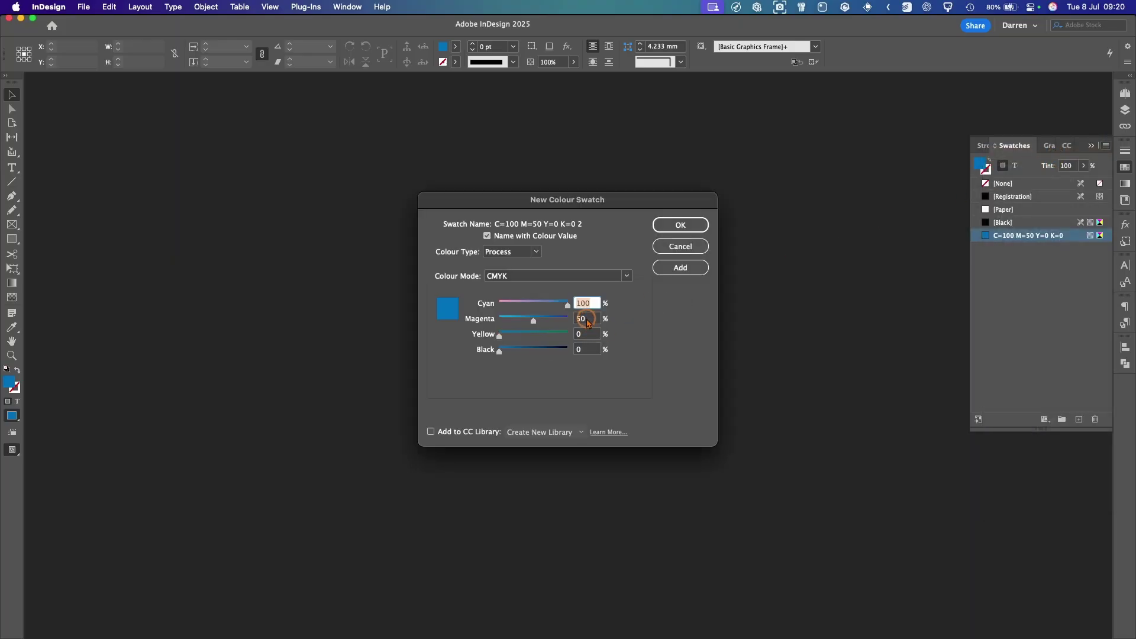
pyautogui.click(586, 321)
pyautogui.press('Tab')
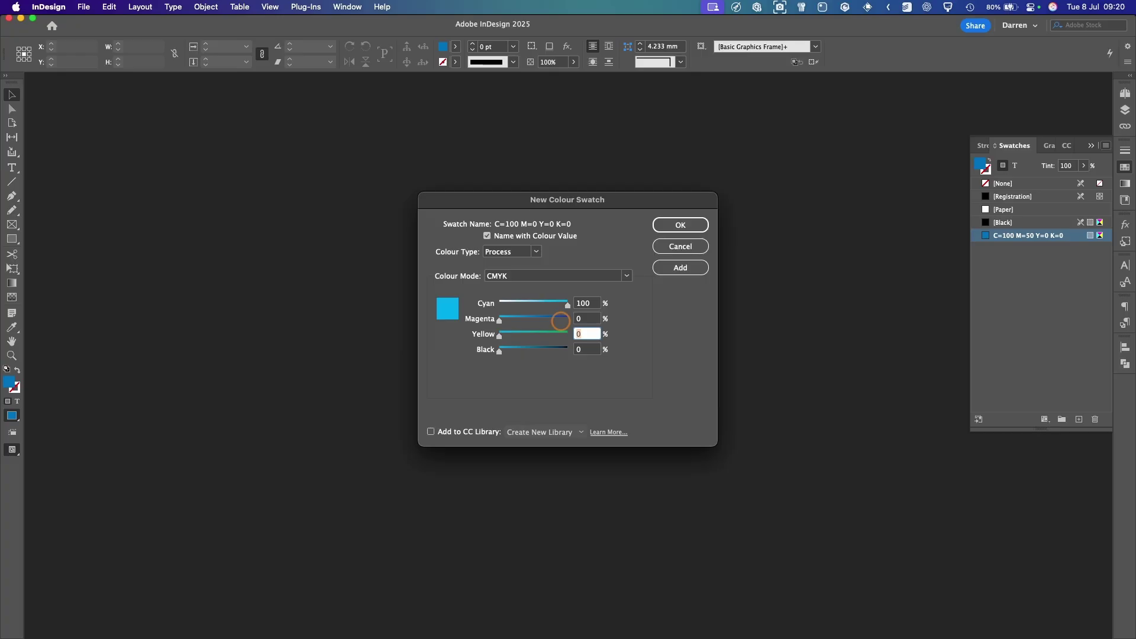
pyautogui.press('Tab')
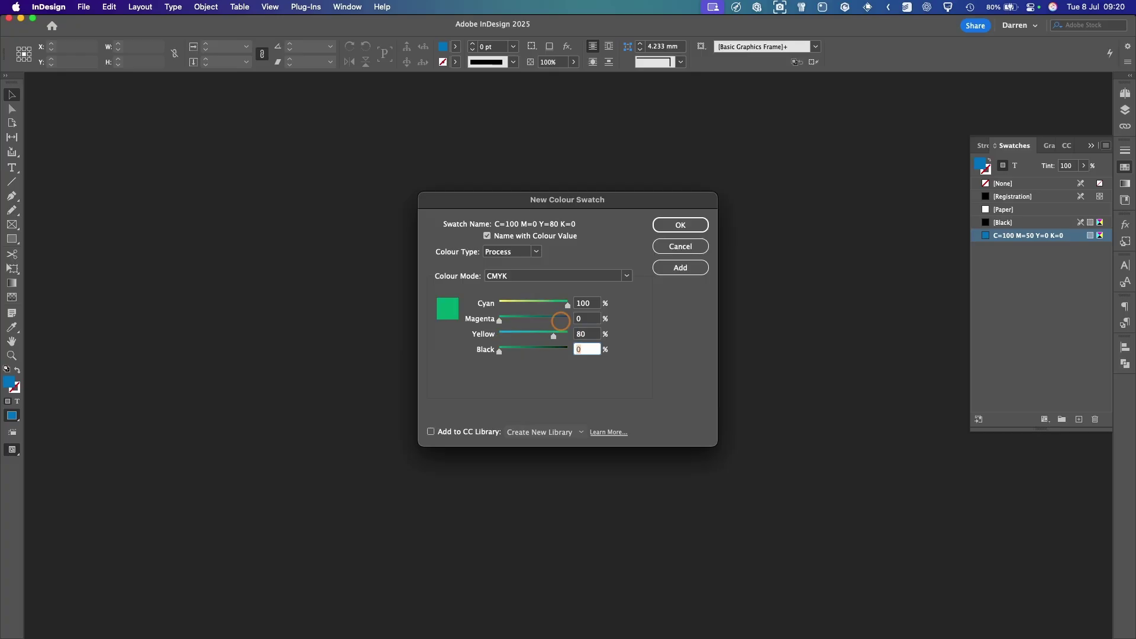
pyautogui.click(690, 224)
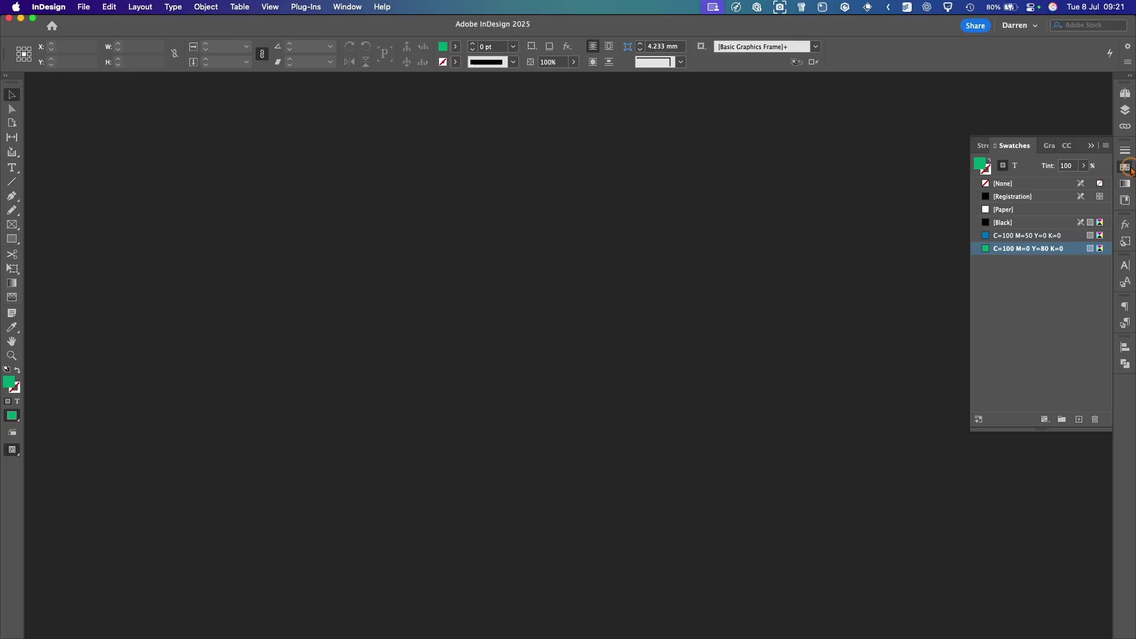
# Pick Avenir in the Character panel's font list as the default font.
pyautogui.click(1127, 168)
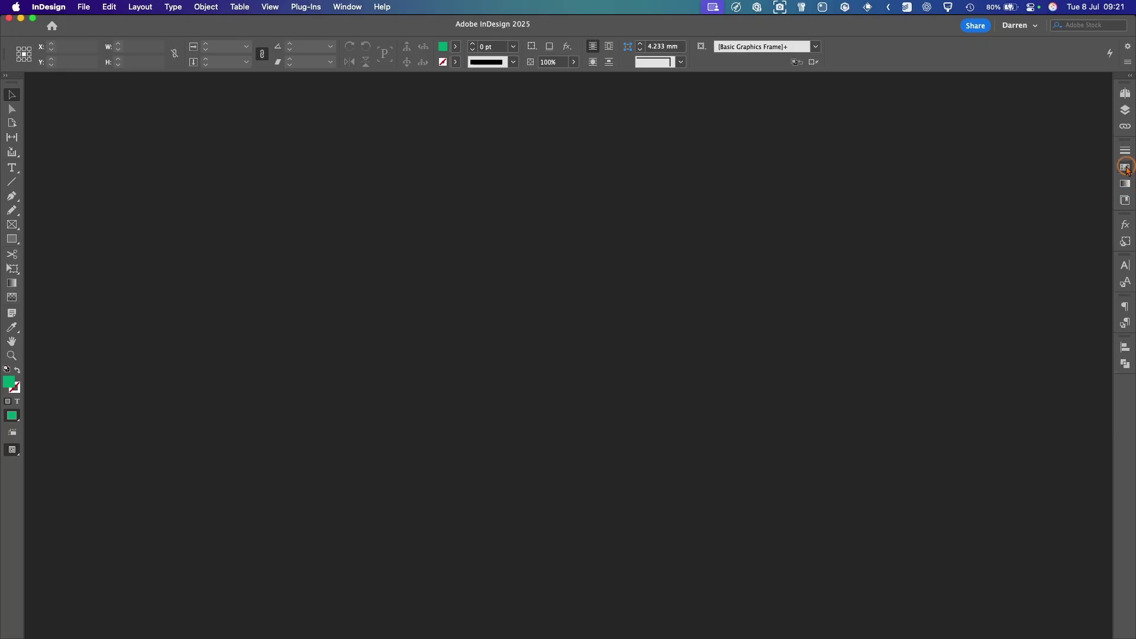
pyautogui.click(1126, 266)
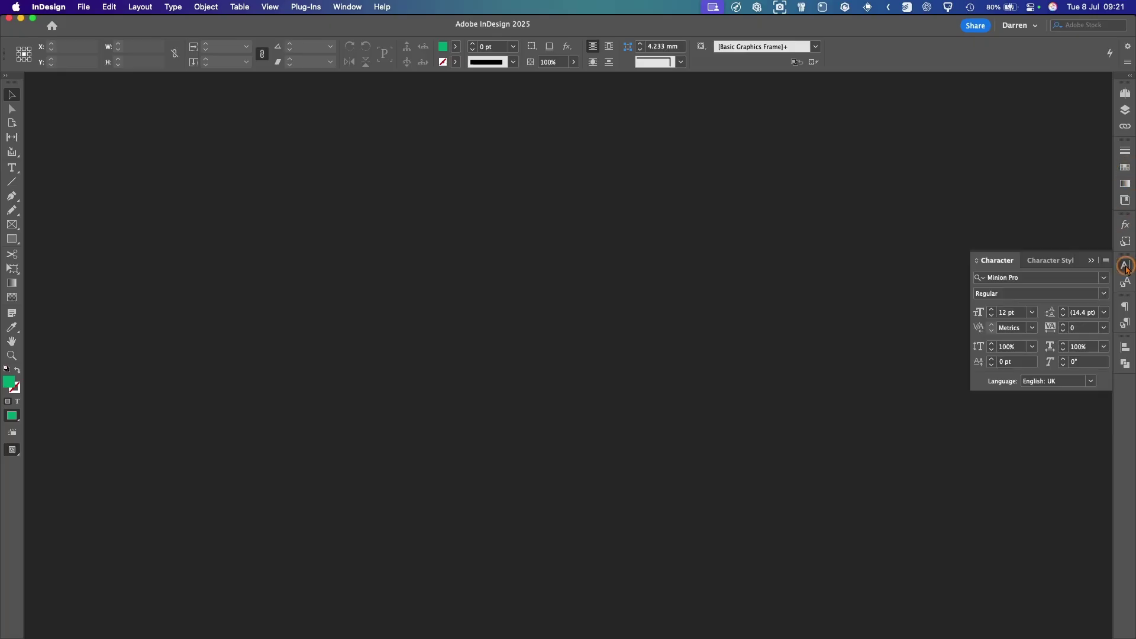
pyautogui.click(1126, 268)
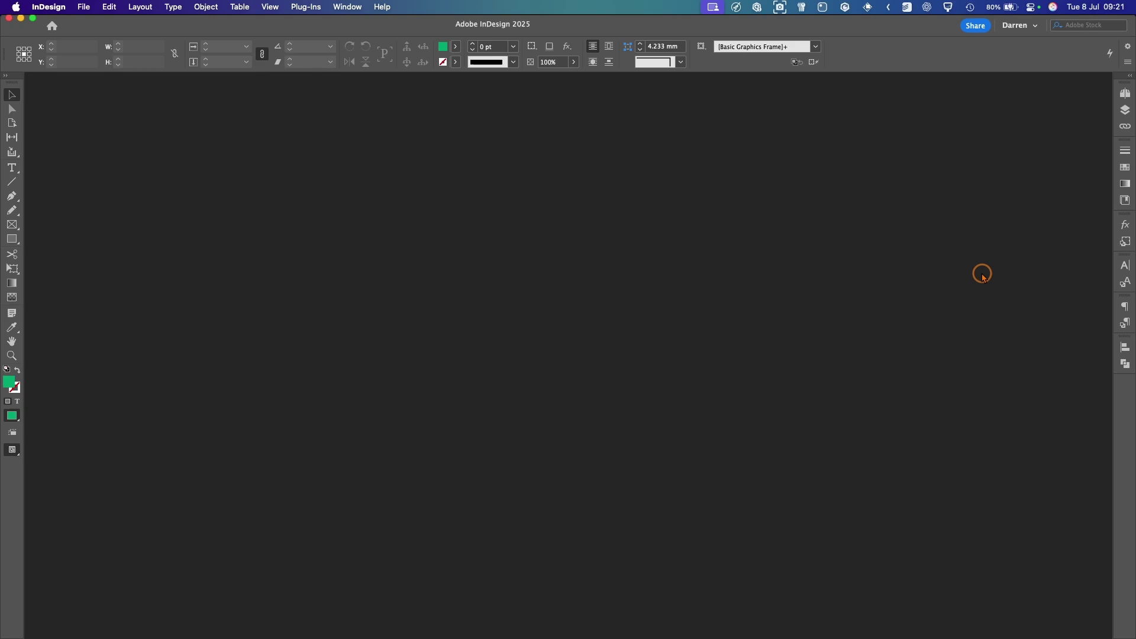
pyautogui.click(1124, 266)
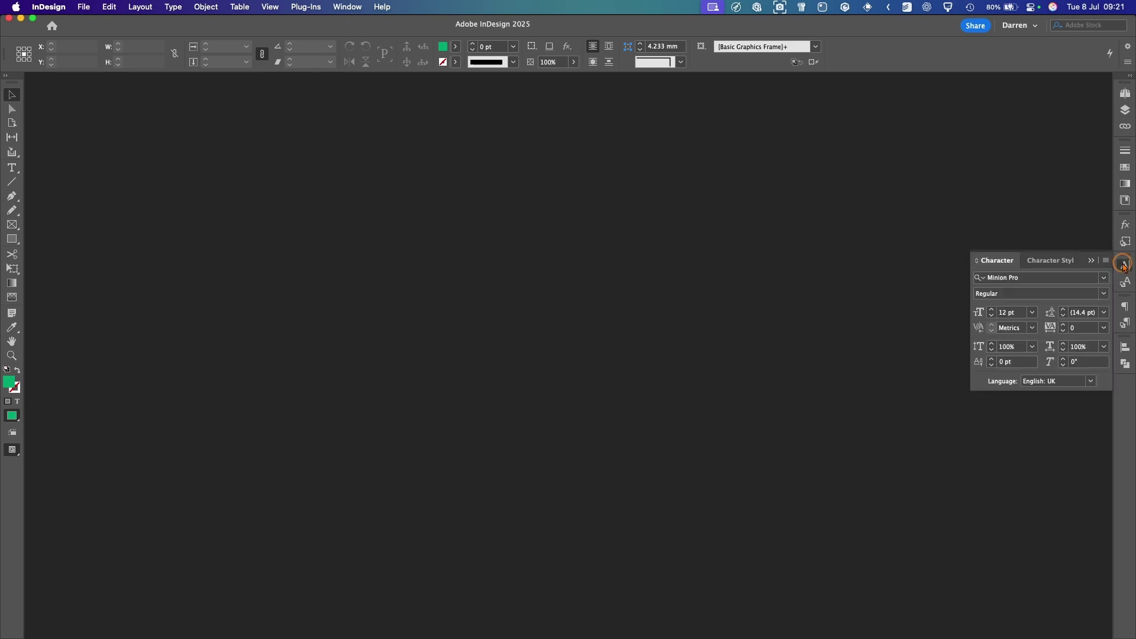
pyautogui.click(1124, 266)
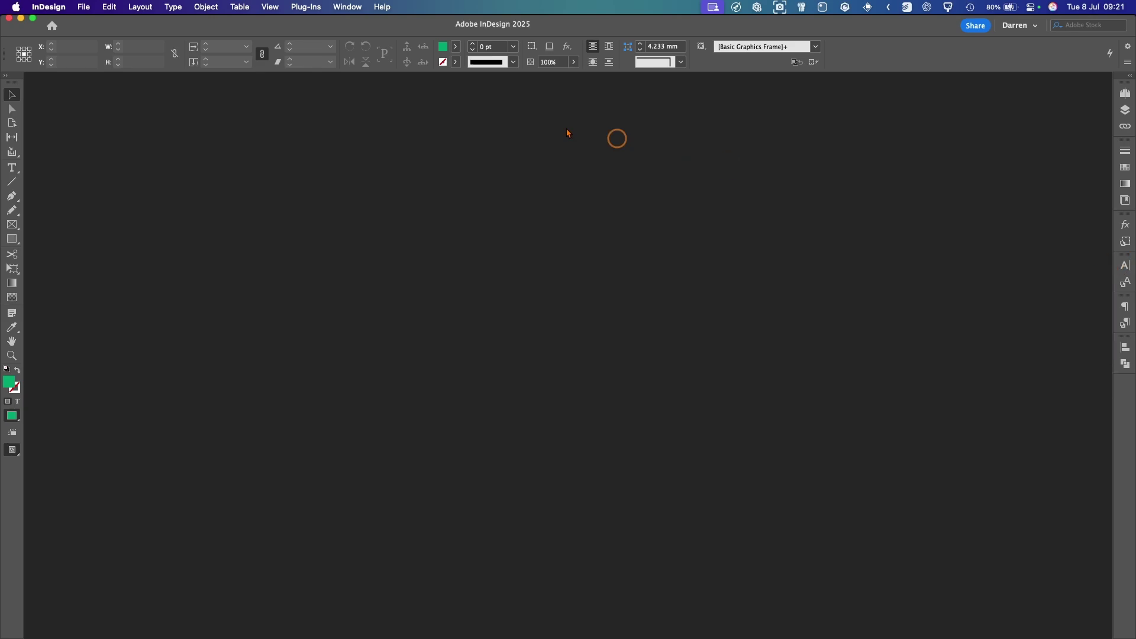
pyautogui.click(174, 7)
pyautogui.click(190, 69)
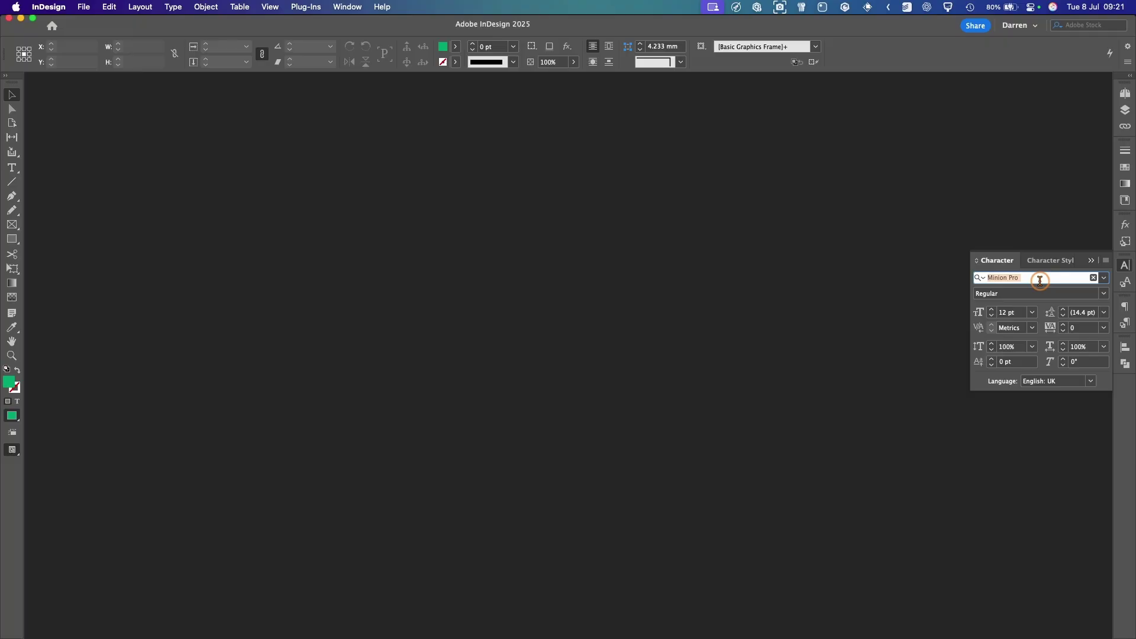
pyautogui.click(1104, 278)
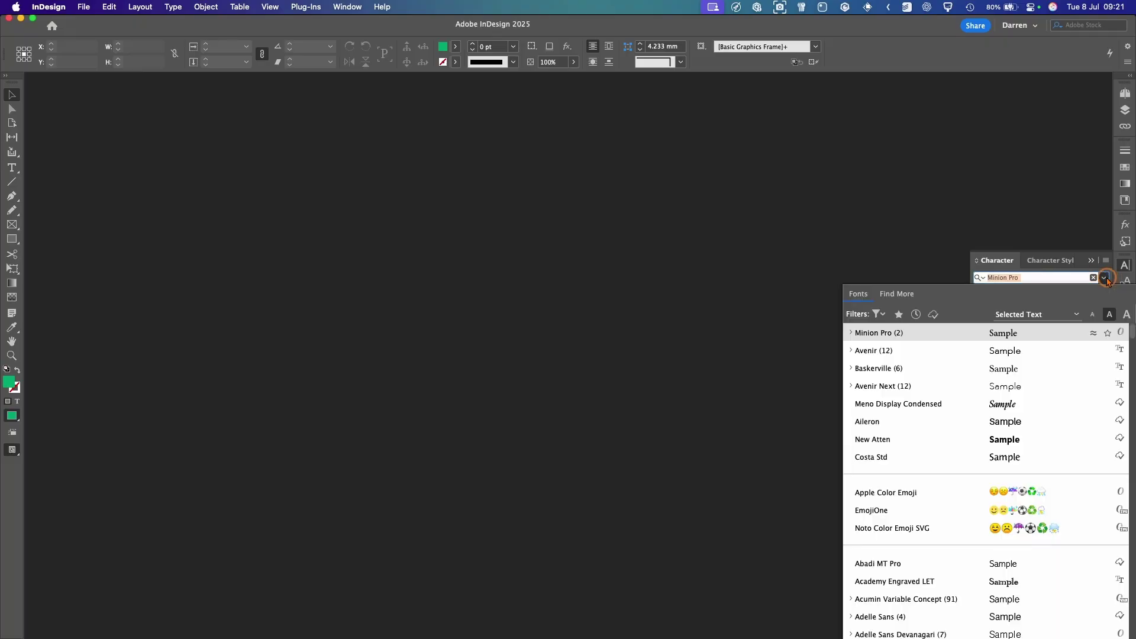
pyautogui.click(901, 354)
pyautogui.click(911, 286)
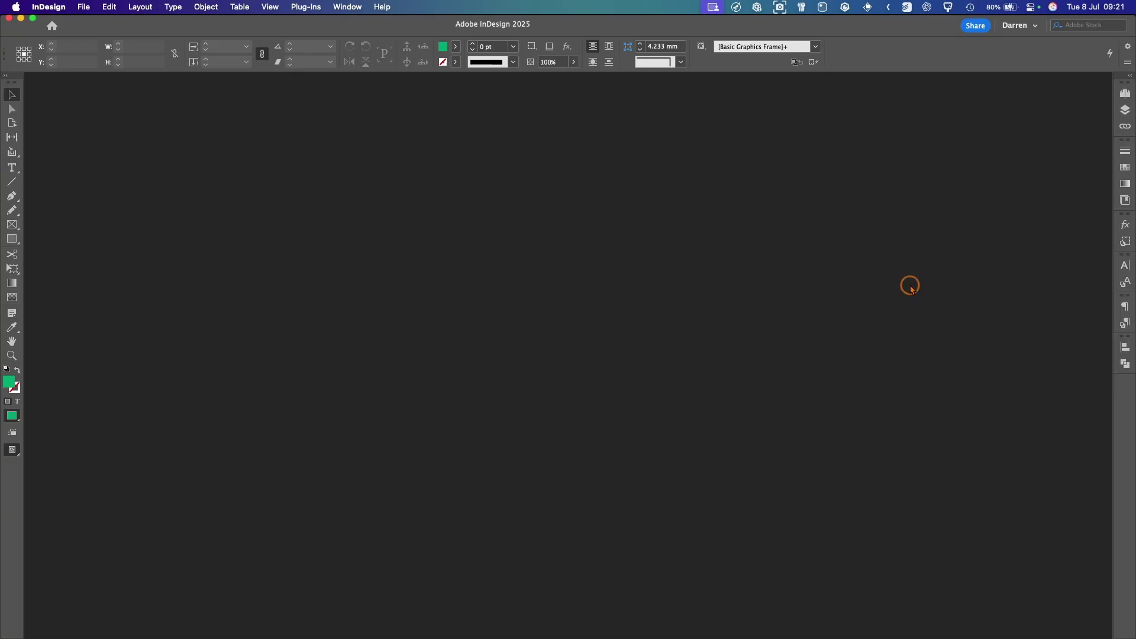
pyautogui.click(58, 8)
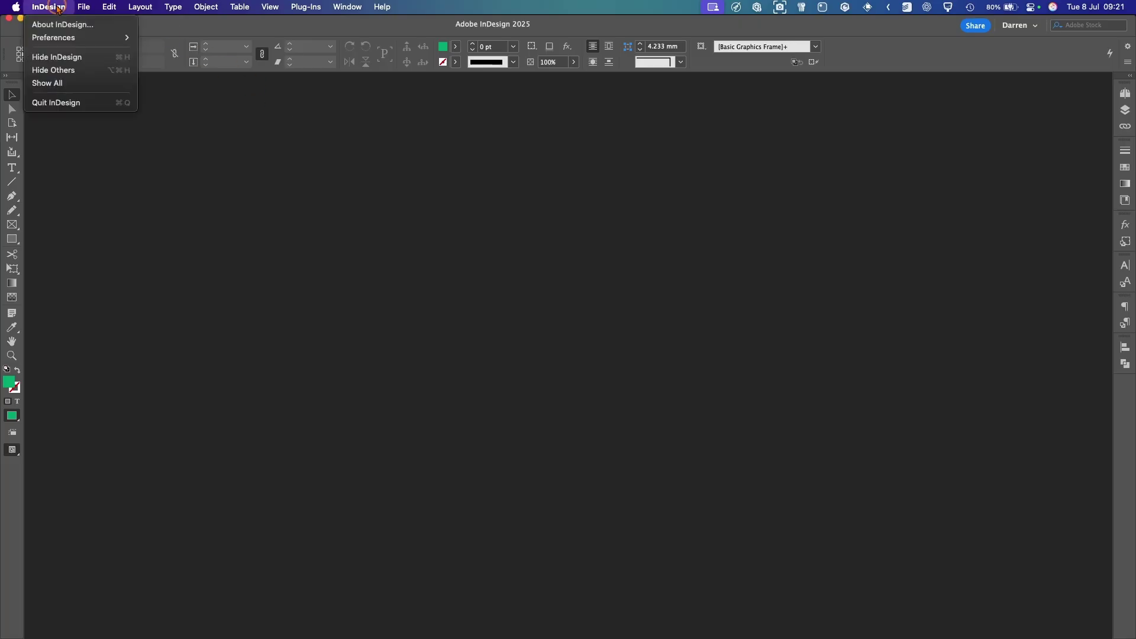
pyautogui.click(59, 101)
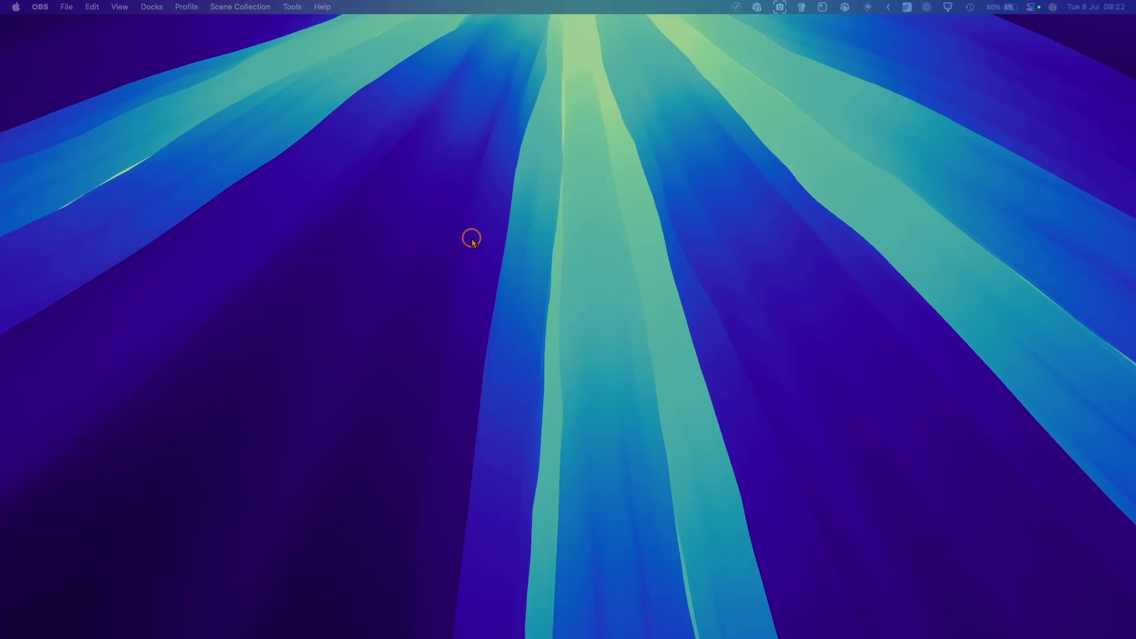
pyautogui.moveTo(466, 636)
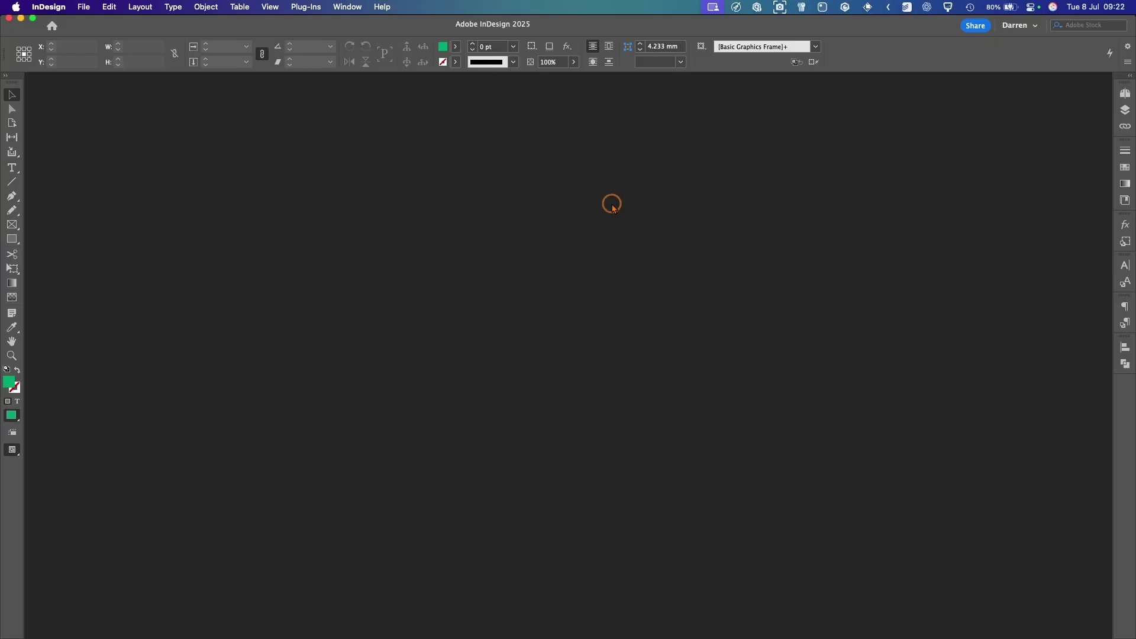
pyautogui.click(1125, 168)
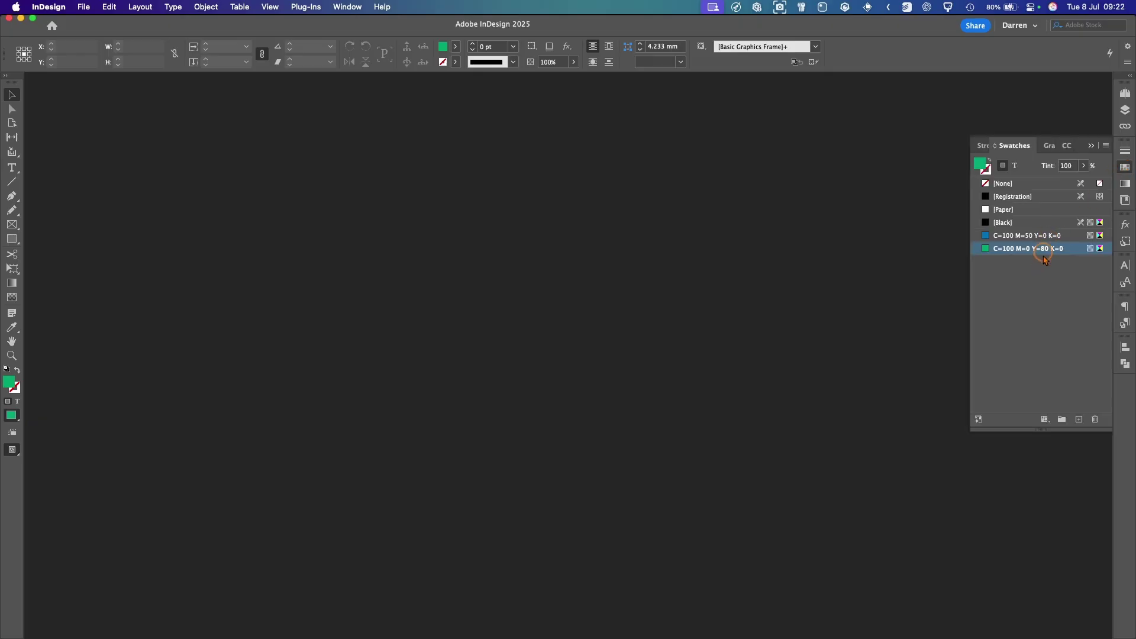
pyautogui.click(1126, 267)
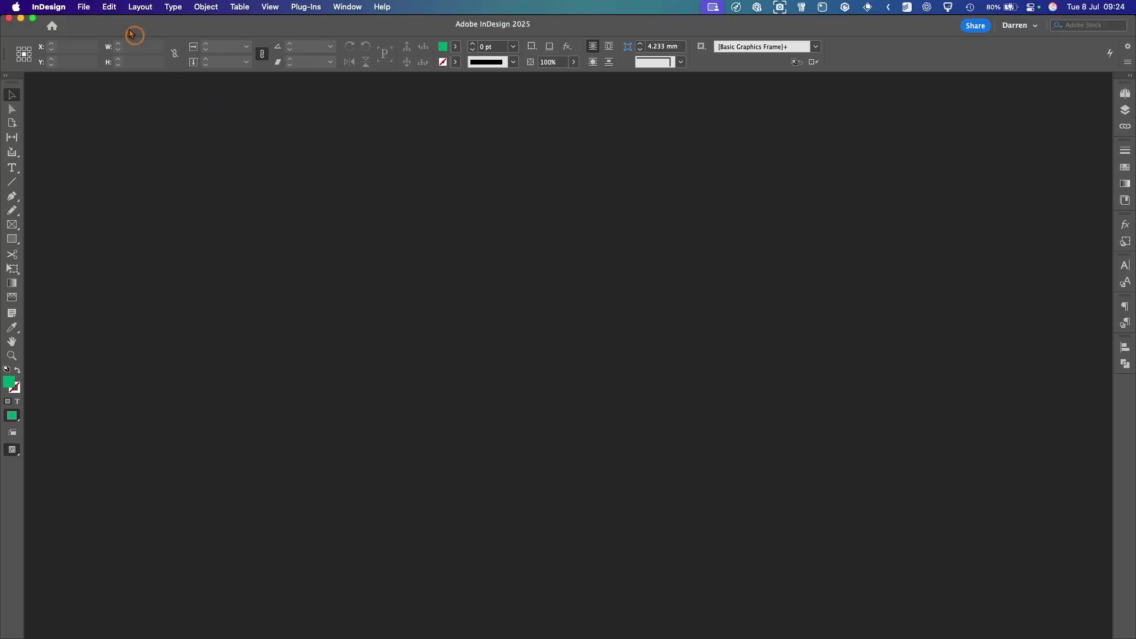
# Start a new document setup with a 150 mm page height.
pyautogui.click(84, 6)
pyautogui.moveTo(178, 25)
pyautogui.click(249, 24)
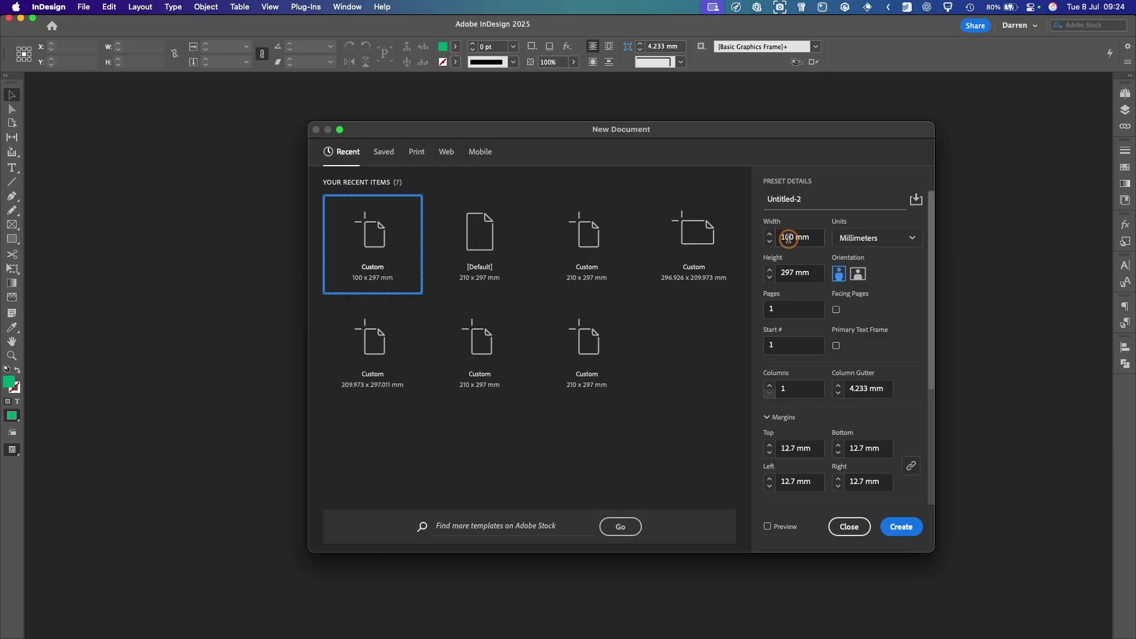
pyautogui.click(786, 275)
pyautogui.write('150')
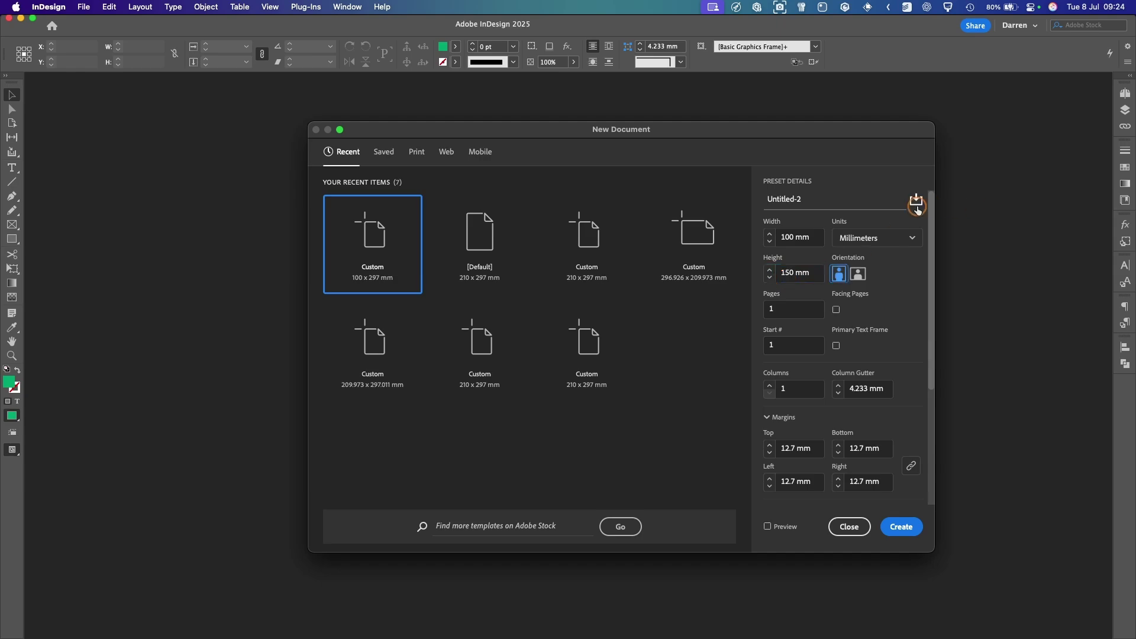
# Save the setup as a document preset named 100x150 and close the window.
pyautogui.click(916, 200)
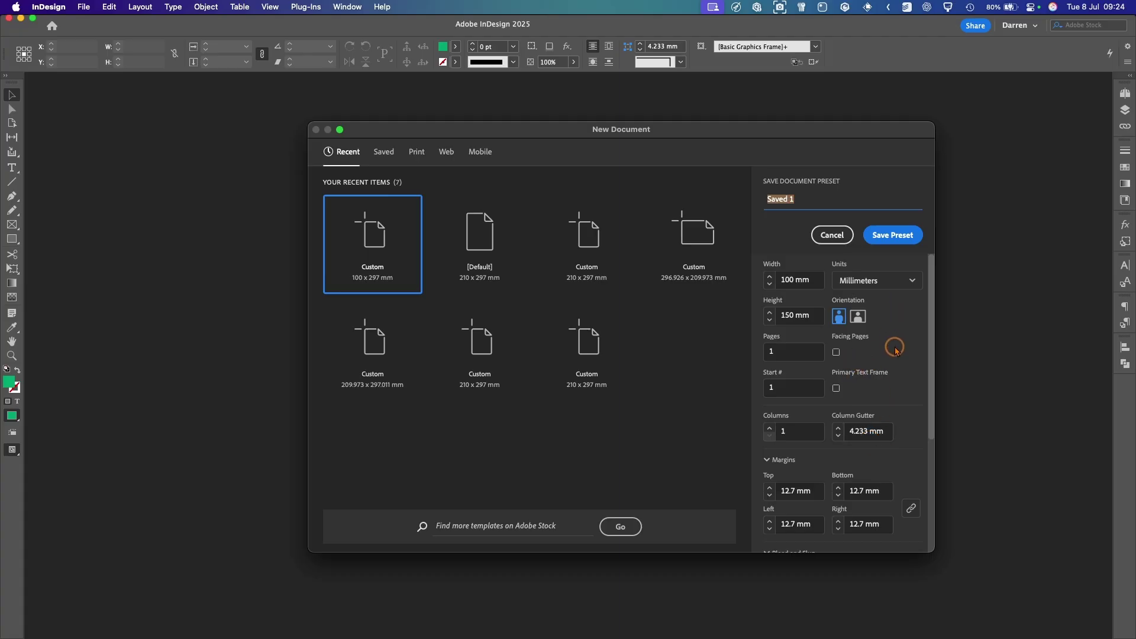
pyautogui.doubleClick(782, 200)
pyautogui.write('100x150')
pyautogui.press('Return')
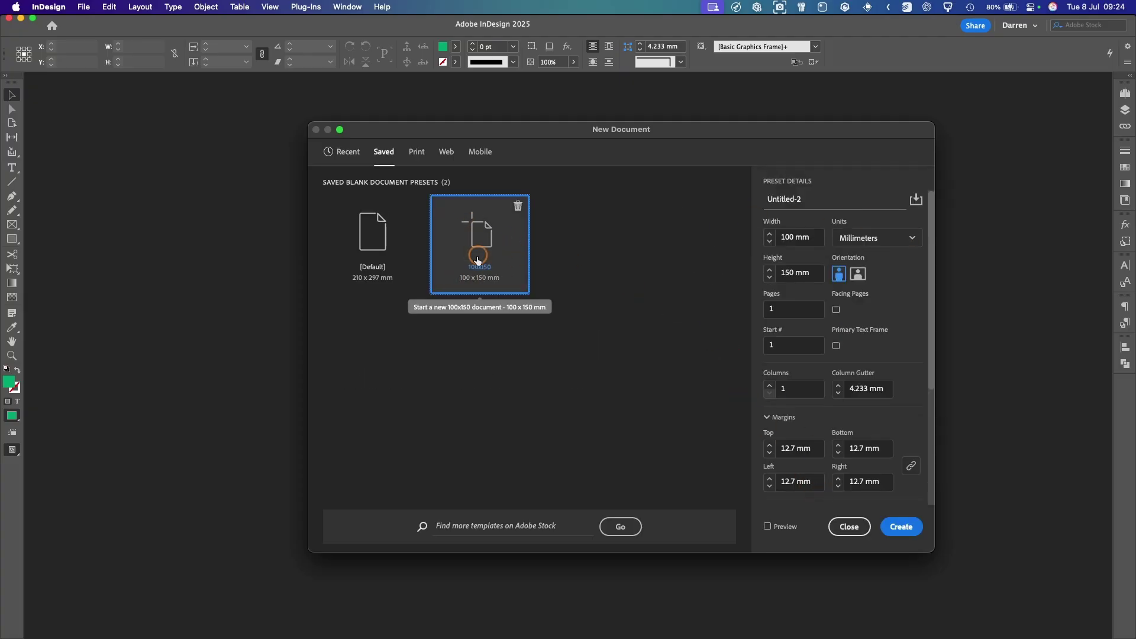
pyautogui.click(858, 527)
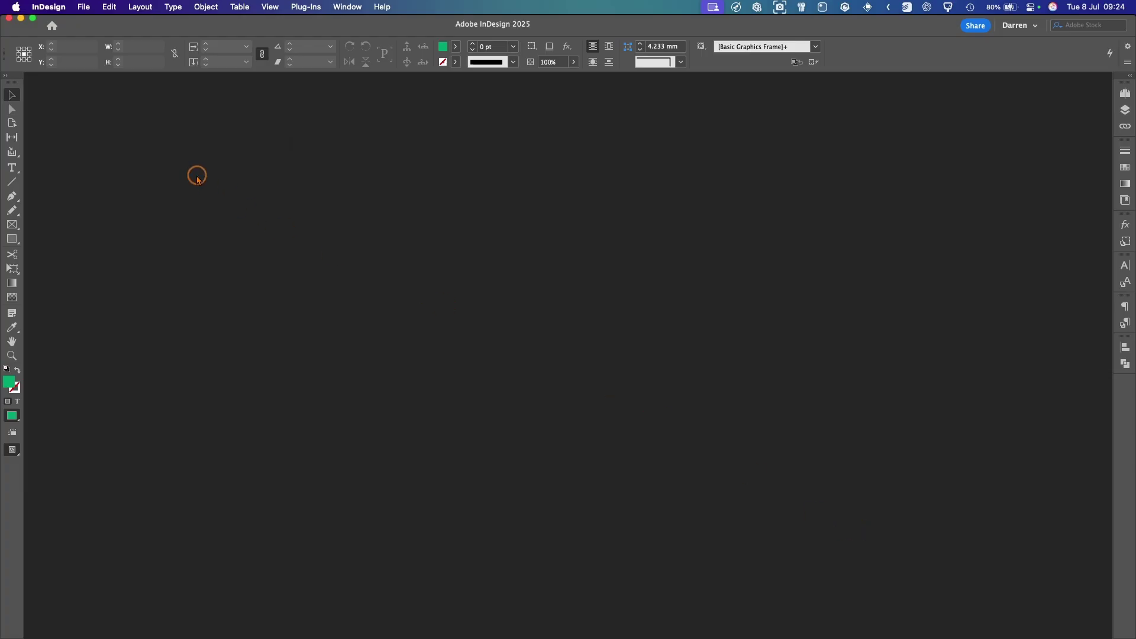
# Create a 100 × 150 mm document from the 100x150 preset on the Saved tab.
pyautogui.click(86, 7)
pyautogui.moveTo(97, 28)
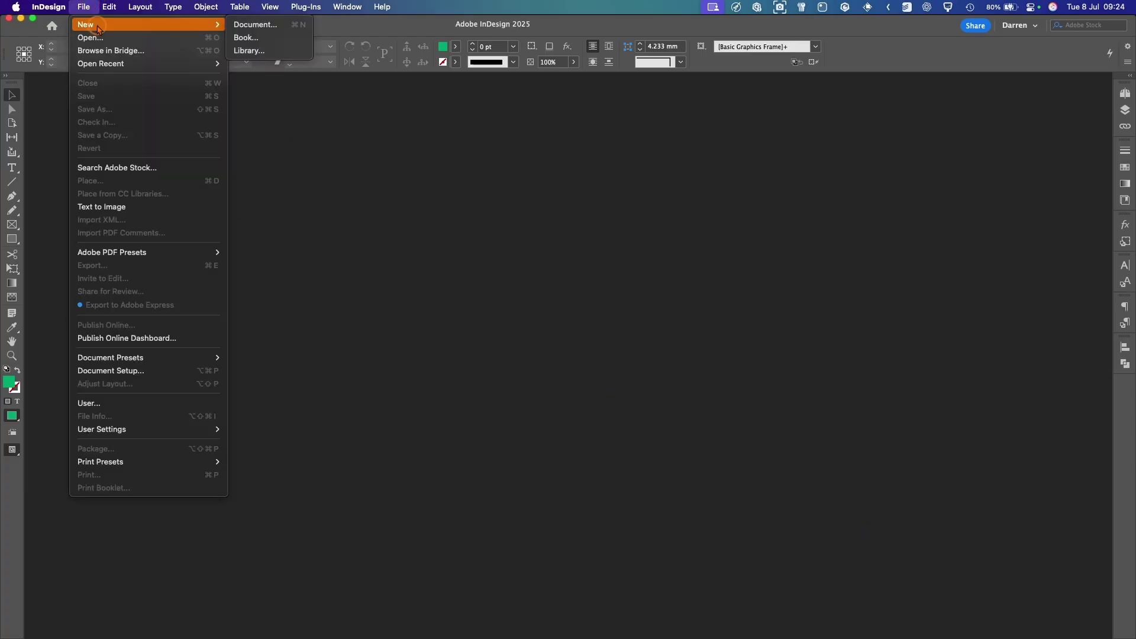
pyautogui.click(252, 25)
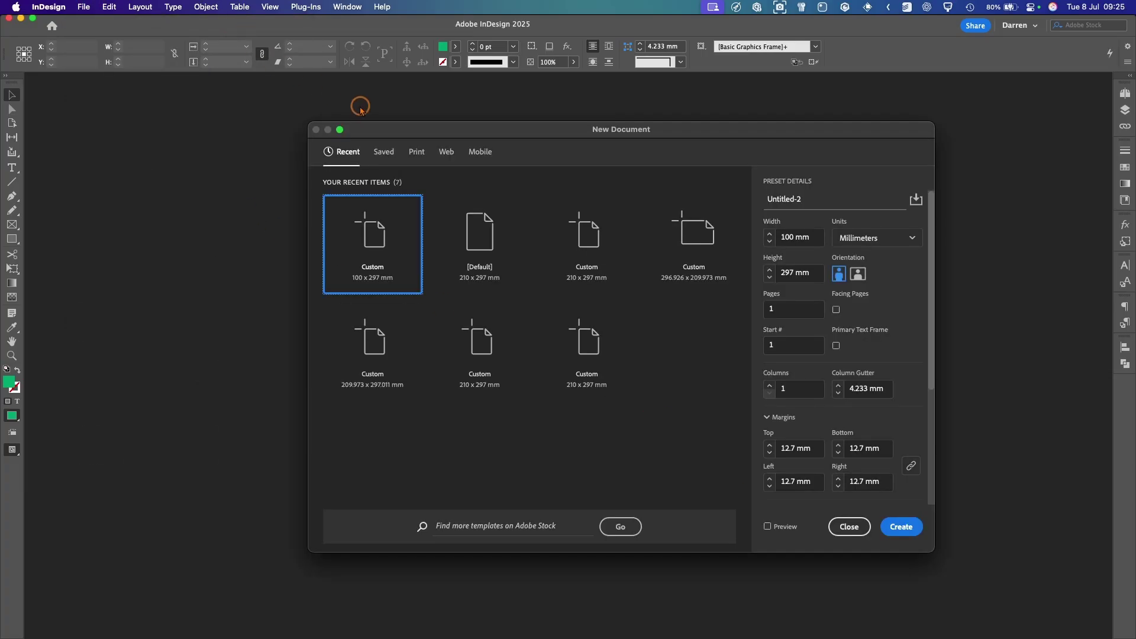
pyautogui.click(384, 153)
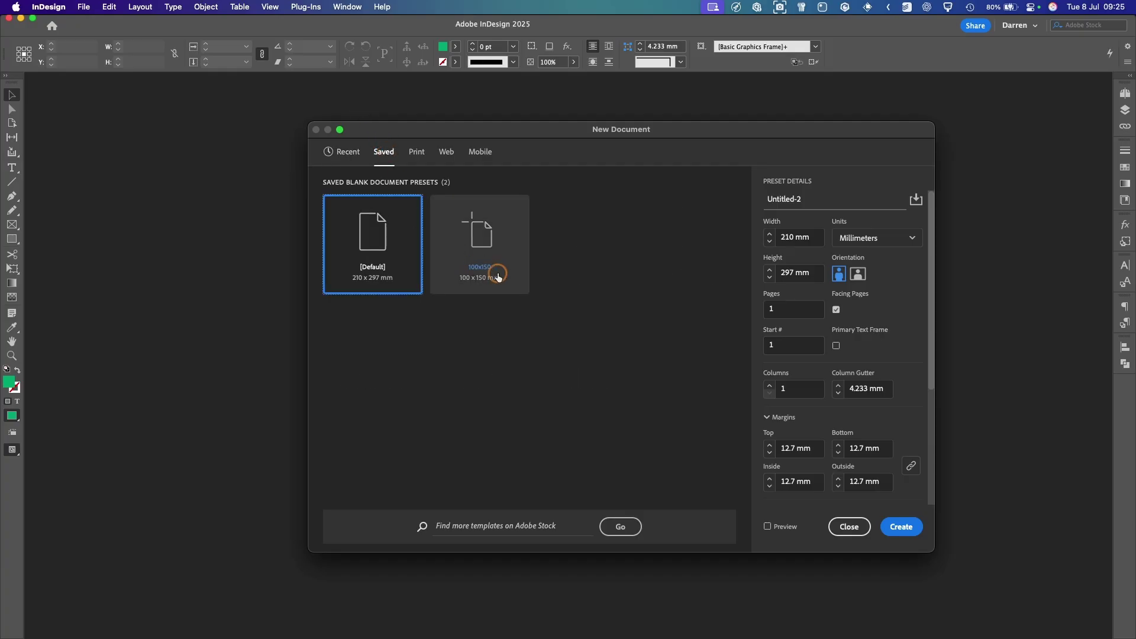
pyautogui.click(479, 242)
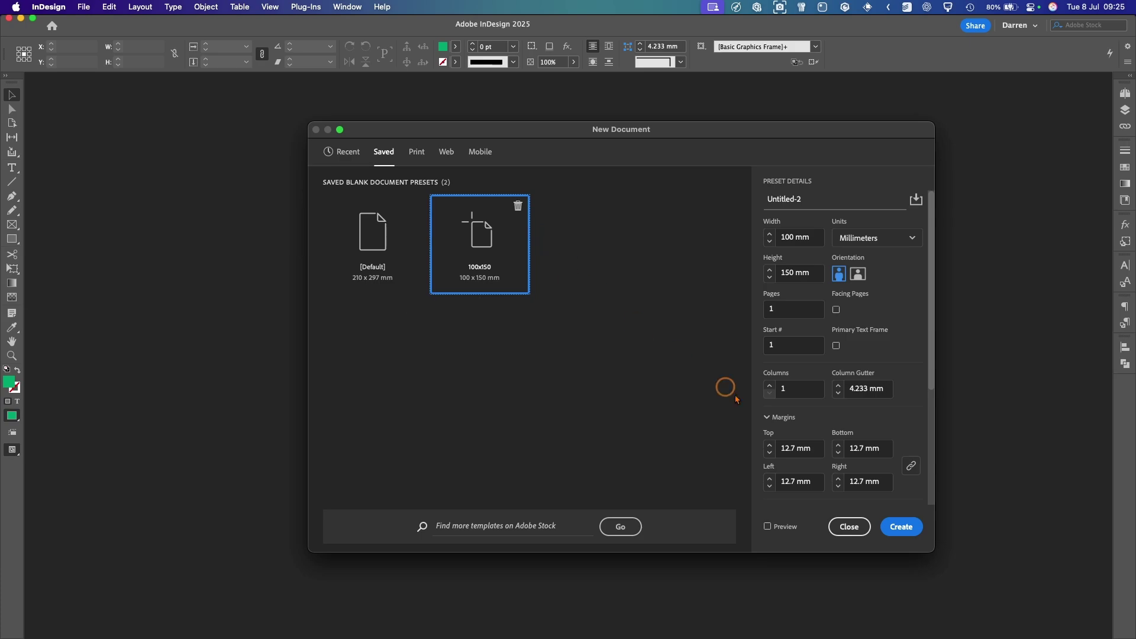
pyautogui.click(902, 527)
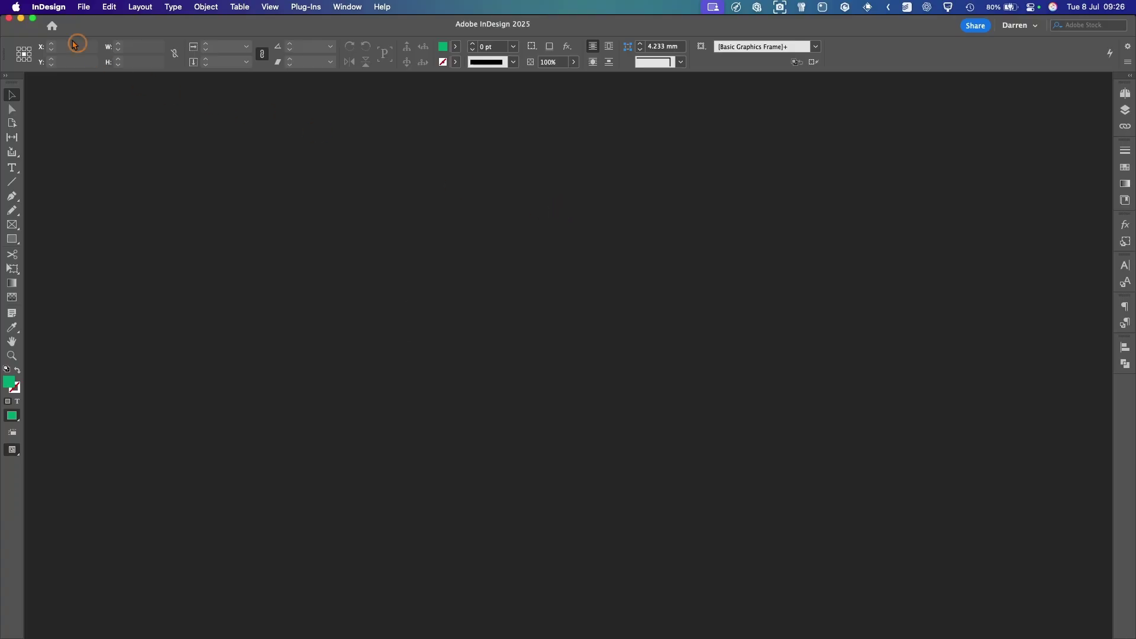
# Open Keyboard Shortcuts and select Window Menu's Arrange: 2-up Vertical command.
pyautogui.click(109, 7)
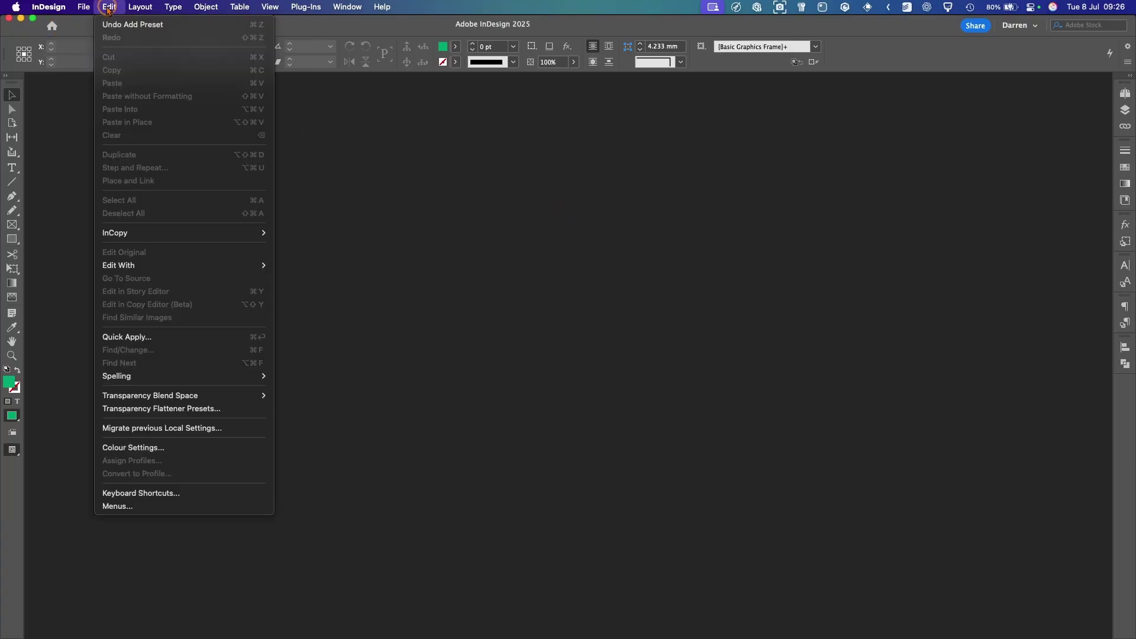
pyautogui.click(141, 493)
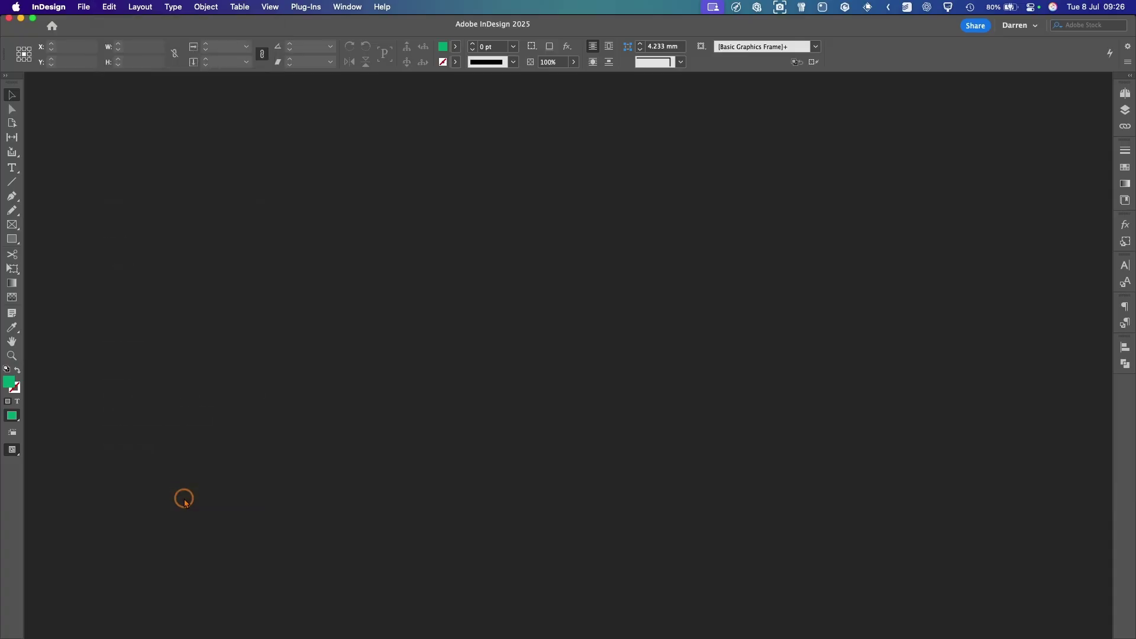
pyautogui.moveTo(454, 122); pyautogui.dragTo(466, 160)
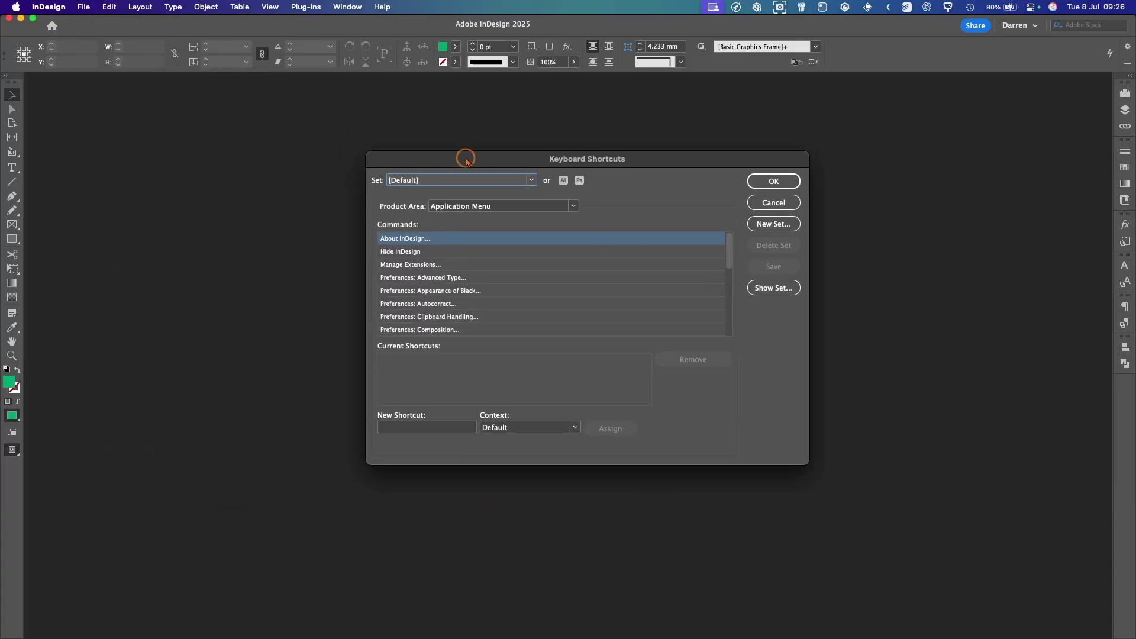
pyautogui.click(582, 207)
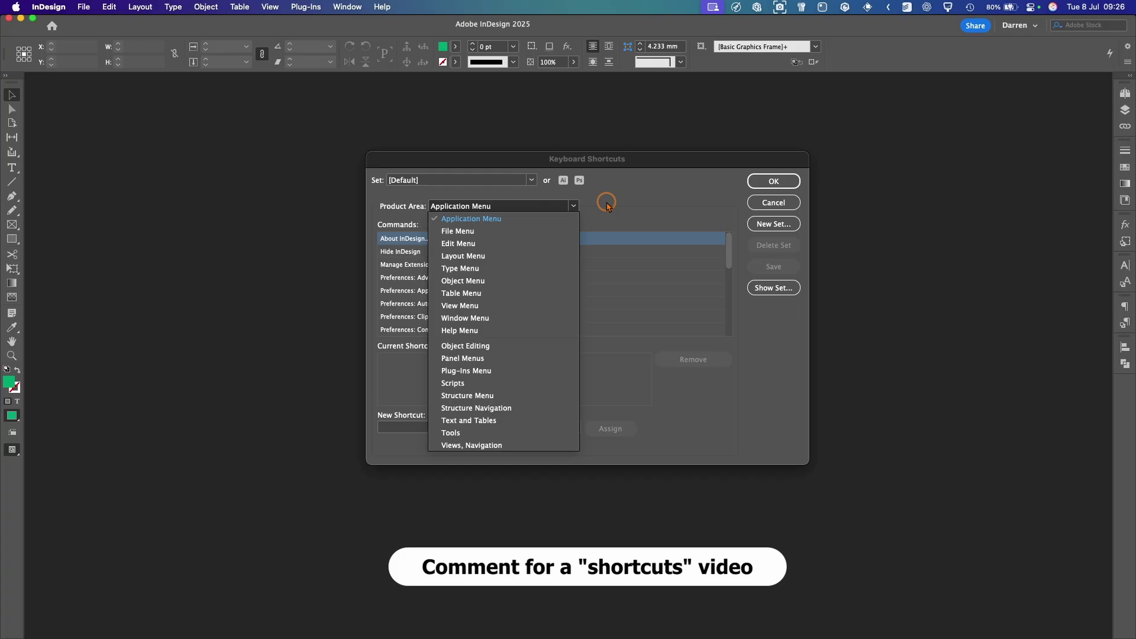
pyautogui.click(493, 318)
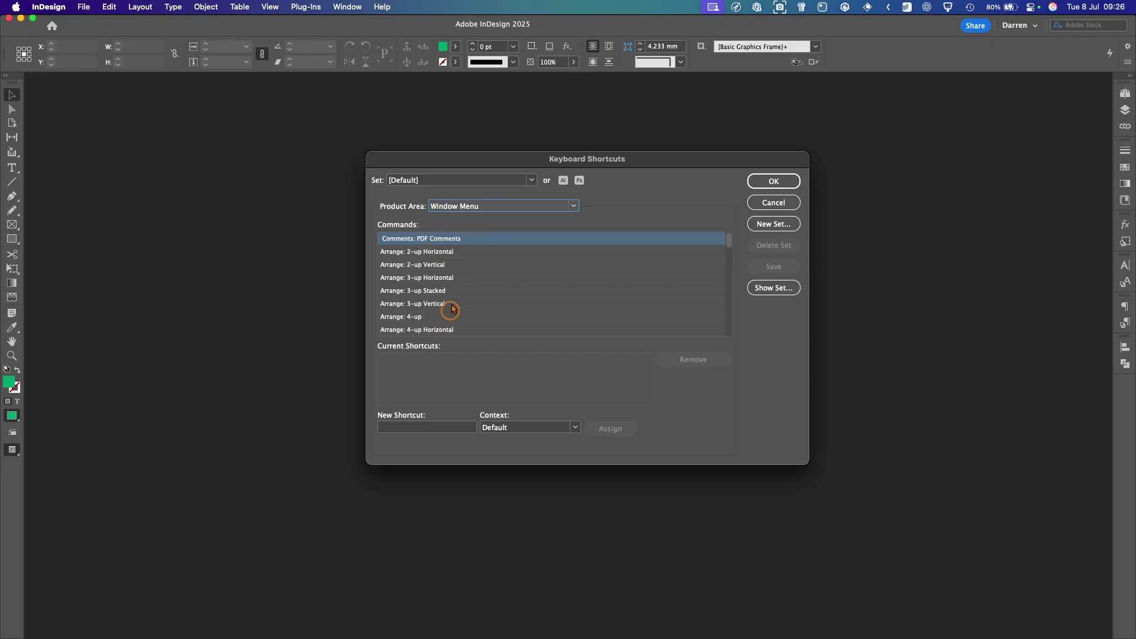
pyautogui.click(496, 266)
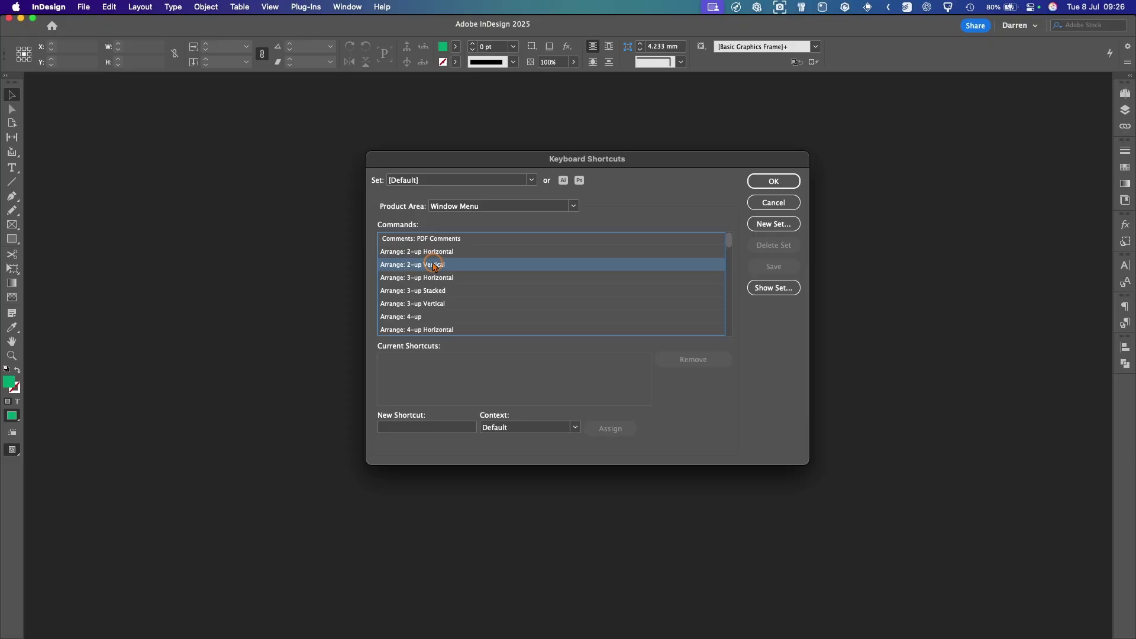
# Assign Ctrl+2 to the command, saving it in a new set named Test.
pyautogui.click(425, 427)
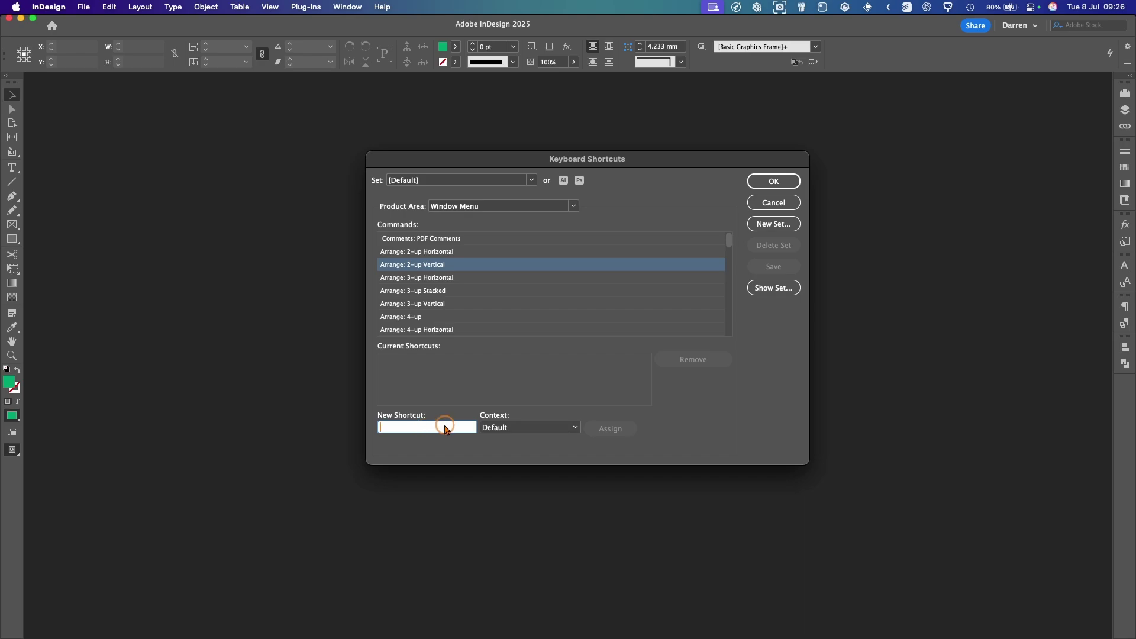
pyautogui.hotkey('ctrl', '2')
pyautogui.click(606, 428)
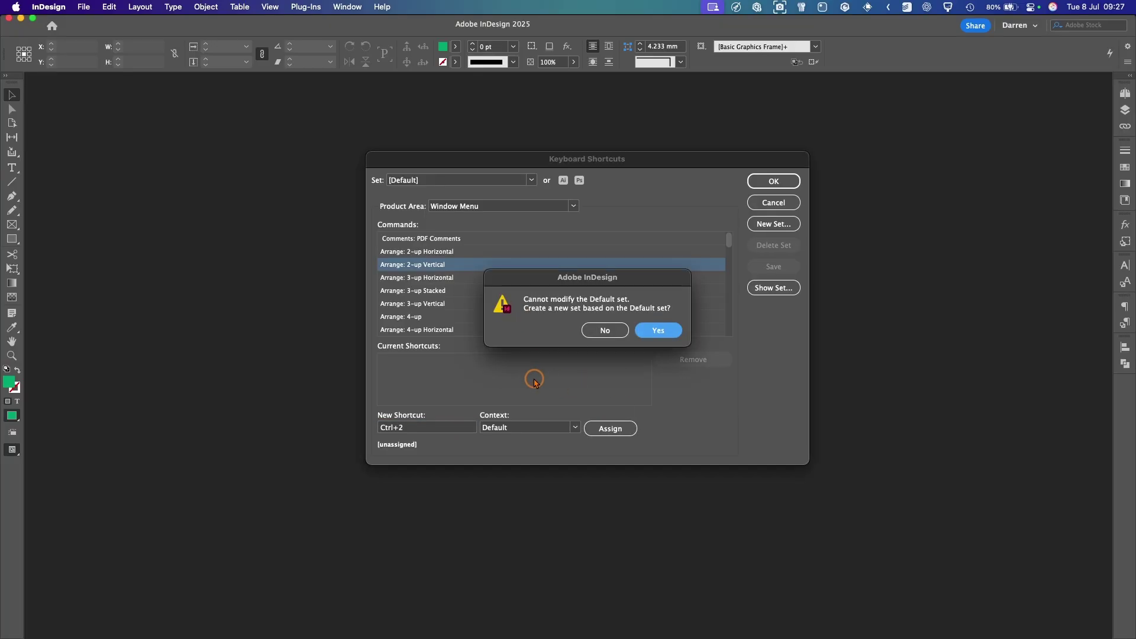
pyautogui.click(659, 331)
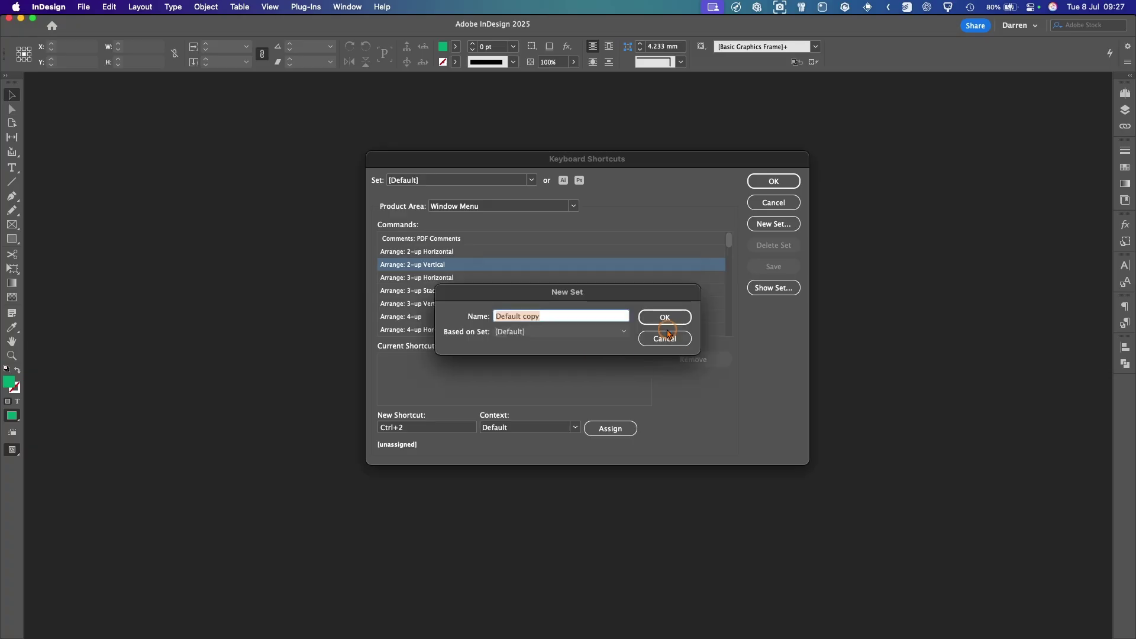
pyautogui.write('Test')
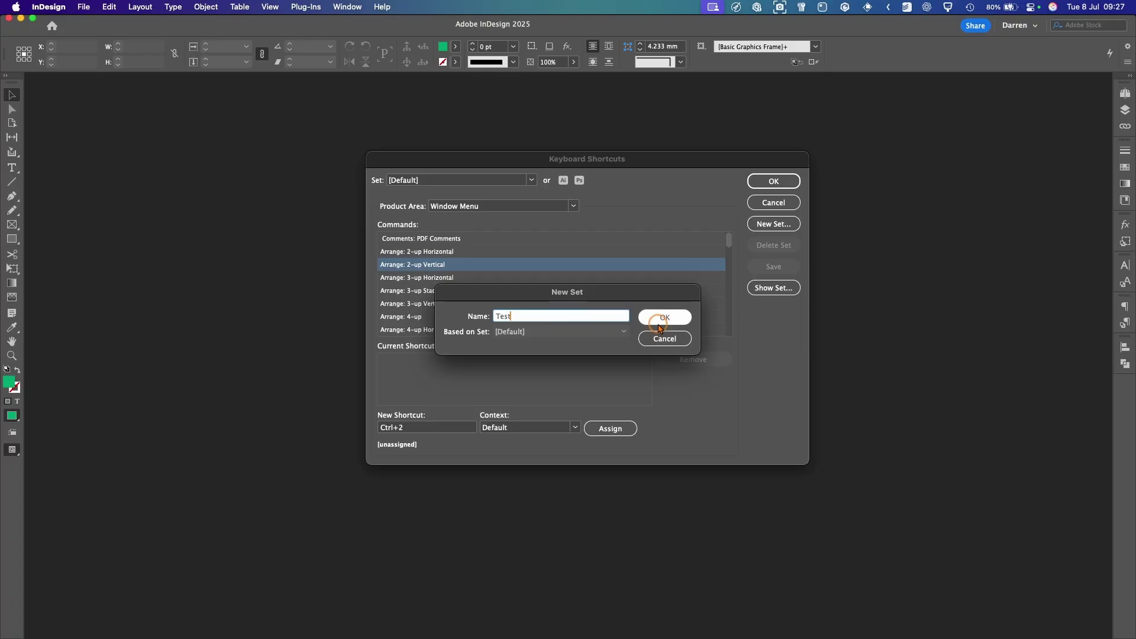
pyautogui.click(665, 318)
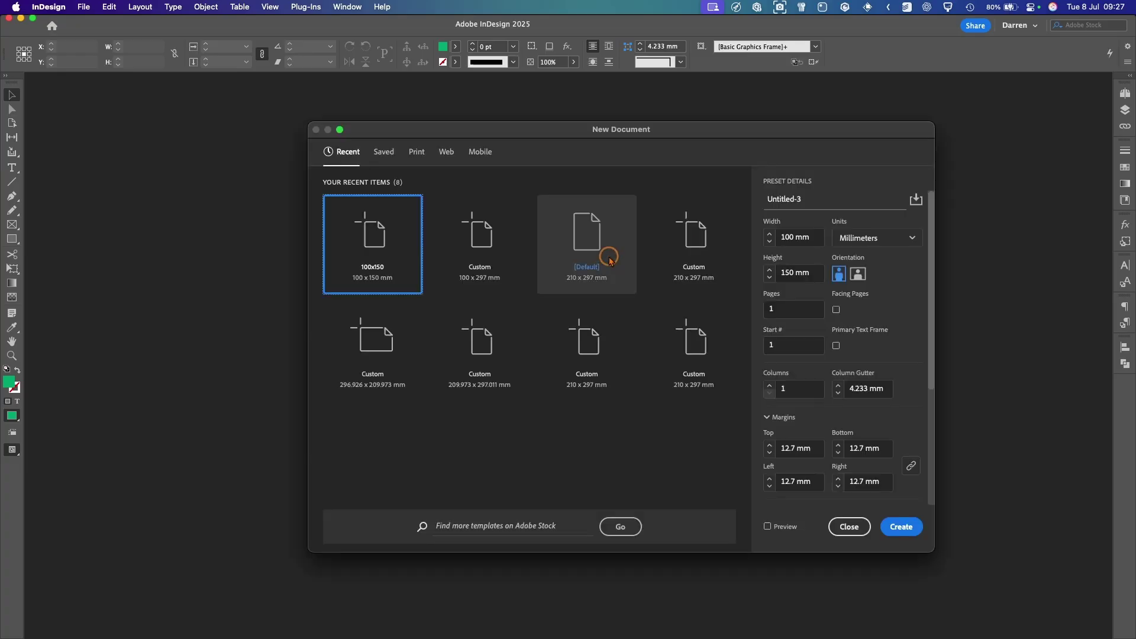
# Create two 100x150 documents and tile them side by side.
pyautogui.doubleClick(390, 249)
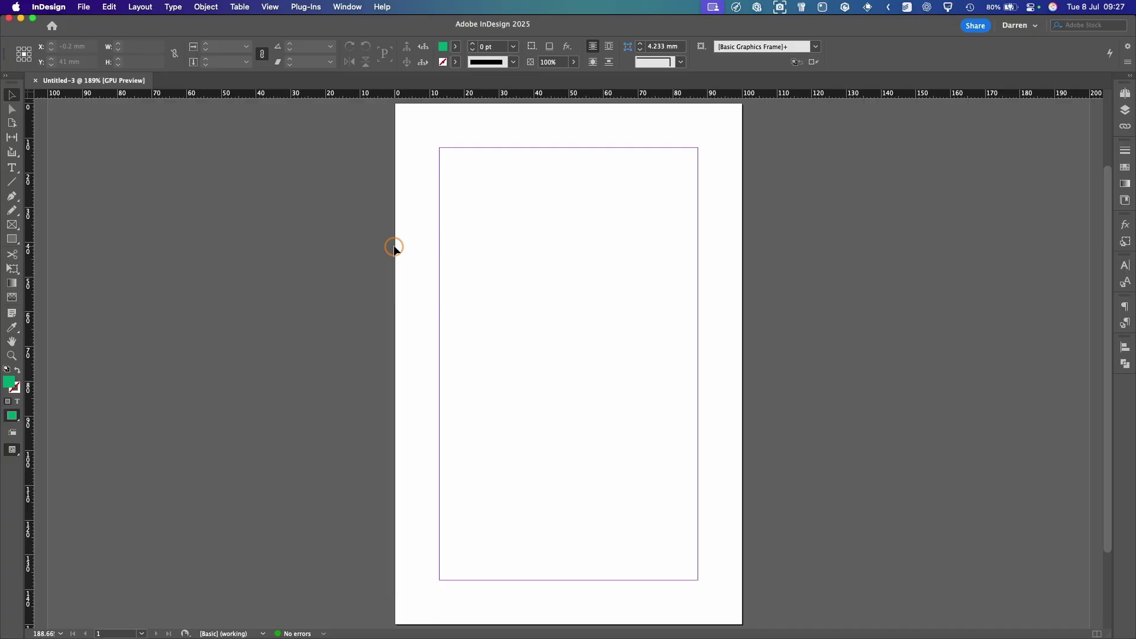
pyautogui.press('super+n')
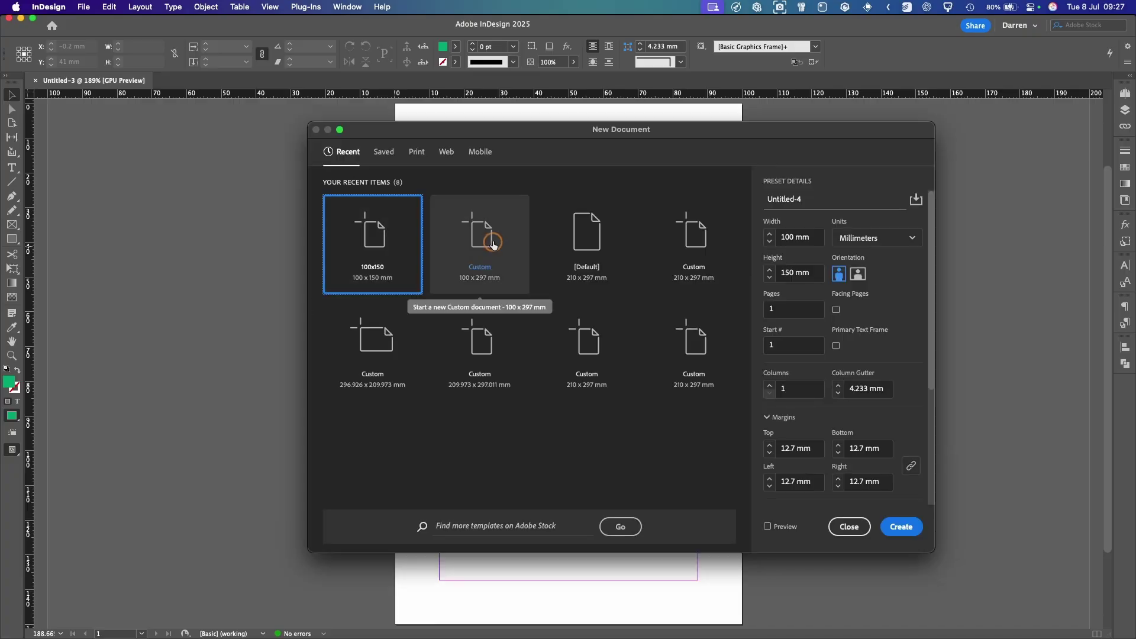
pyautogui.doubleClick(385, 239)
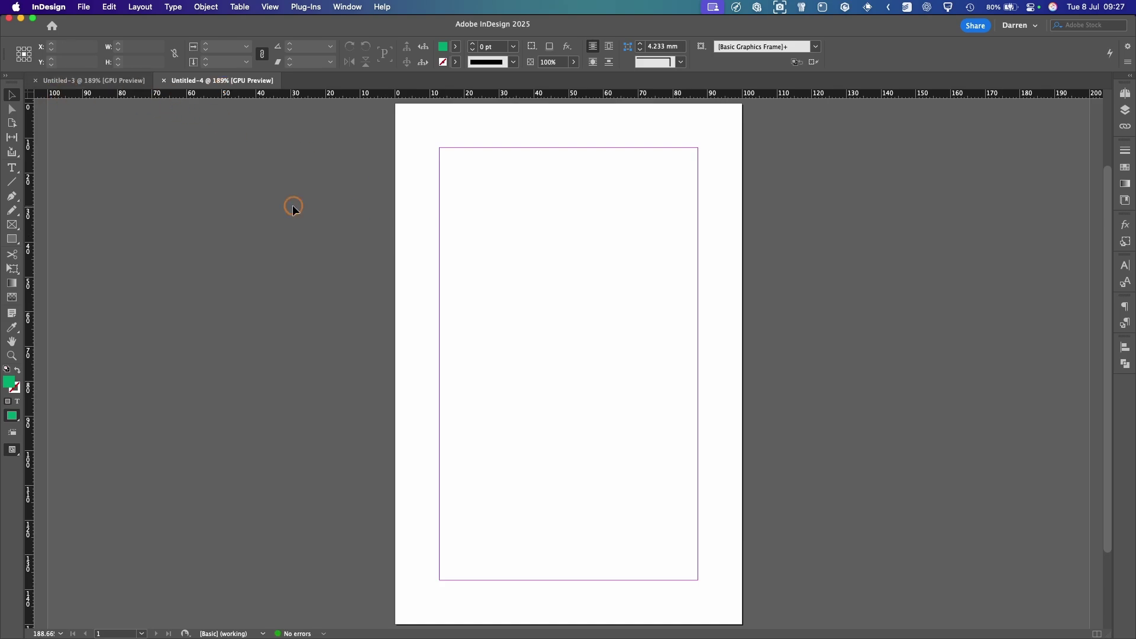
pyautogui.hotkey('ctrl', 'alt', 't')
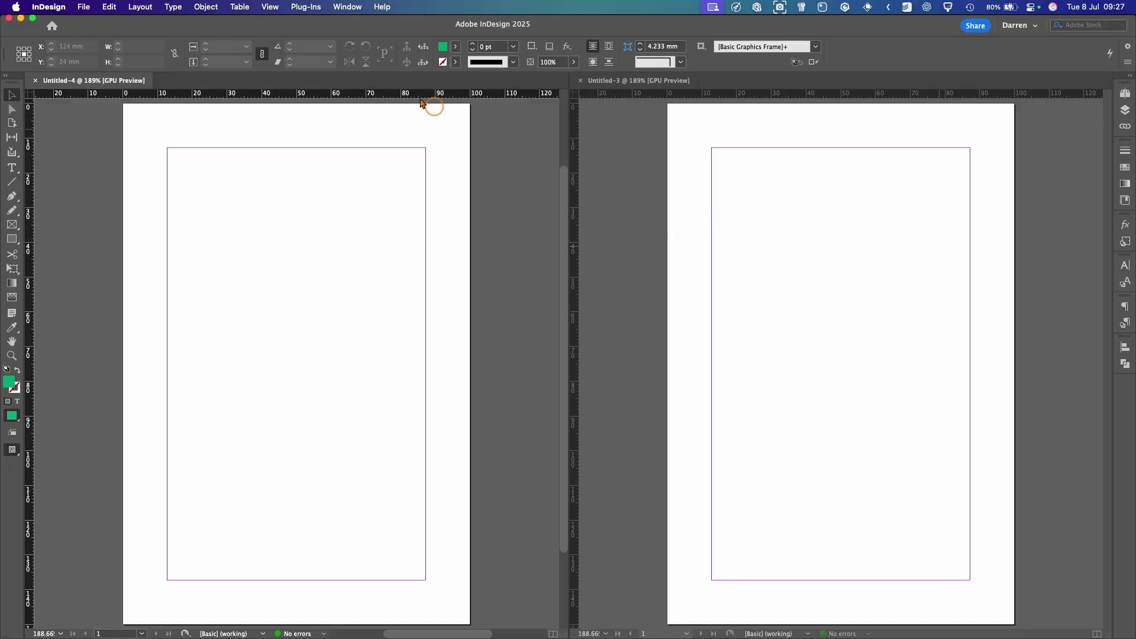
pyautogui.click(350, 9)
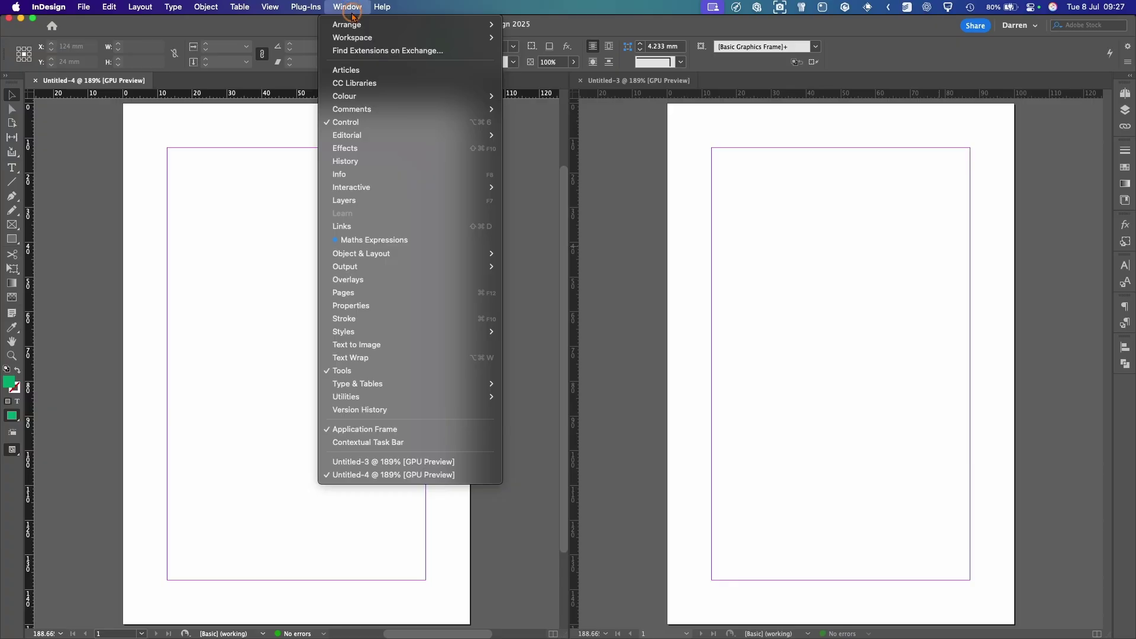
pyautogui.moveTo(354, 26)
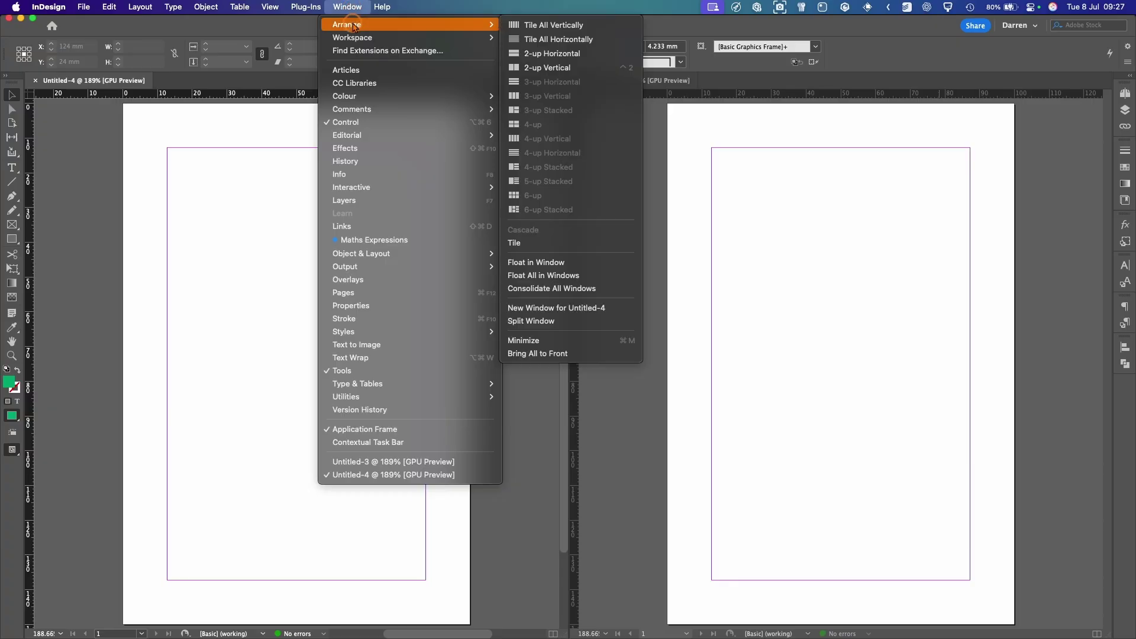
pyautogui.click(660, 180)
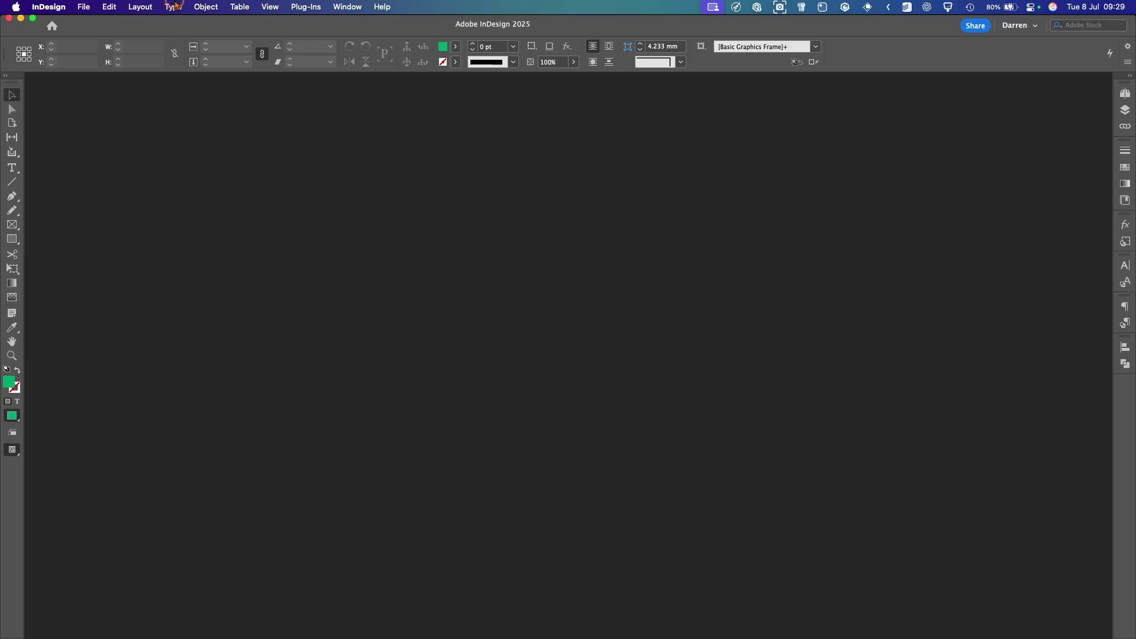
# Add a new character style and rename it Black.
pyautogui.click(178, 6)
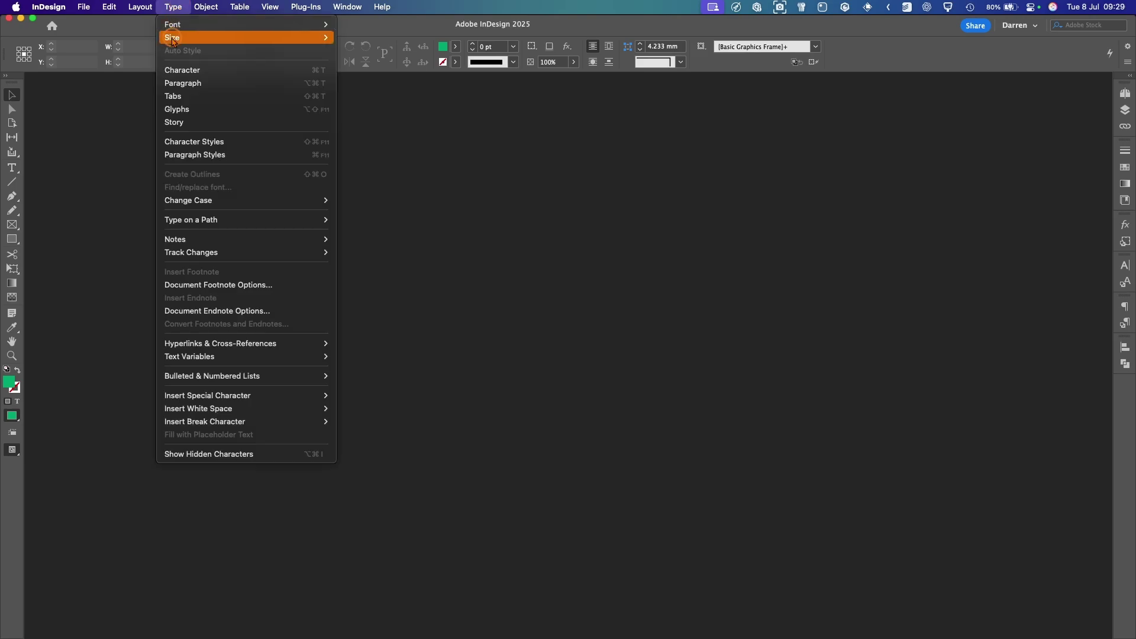
pyautogui.click(173, 141)
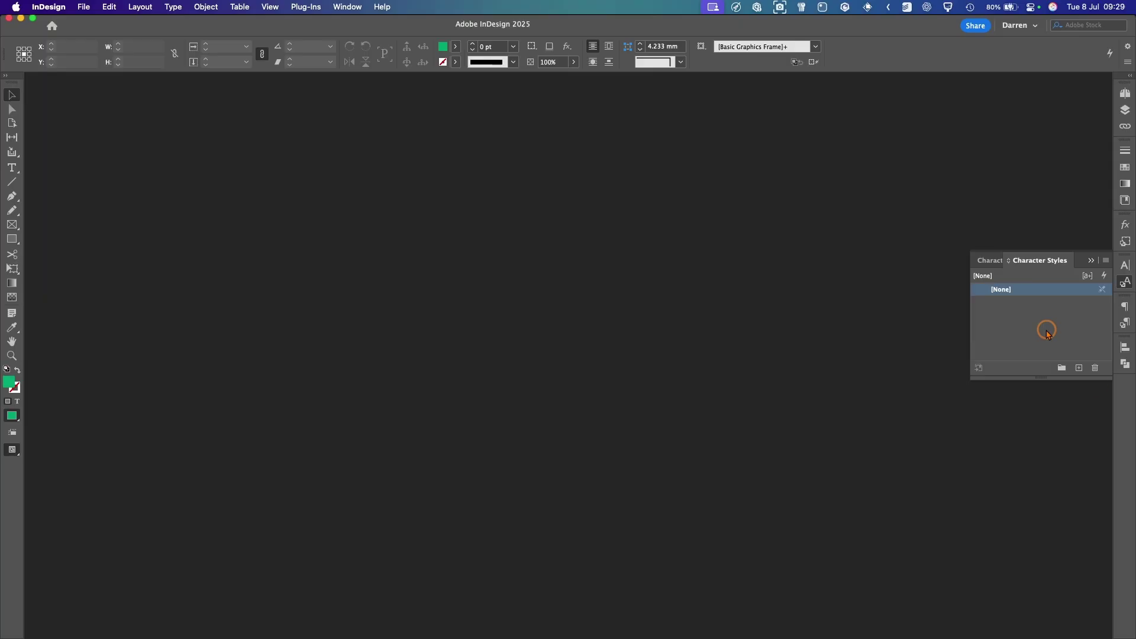
pyautogui.click(1079, 367)
pyautogui.doubleClick(1056, 305)
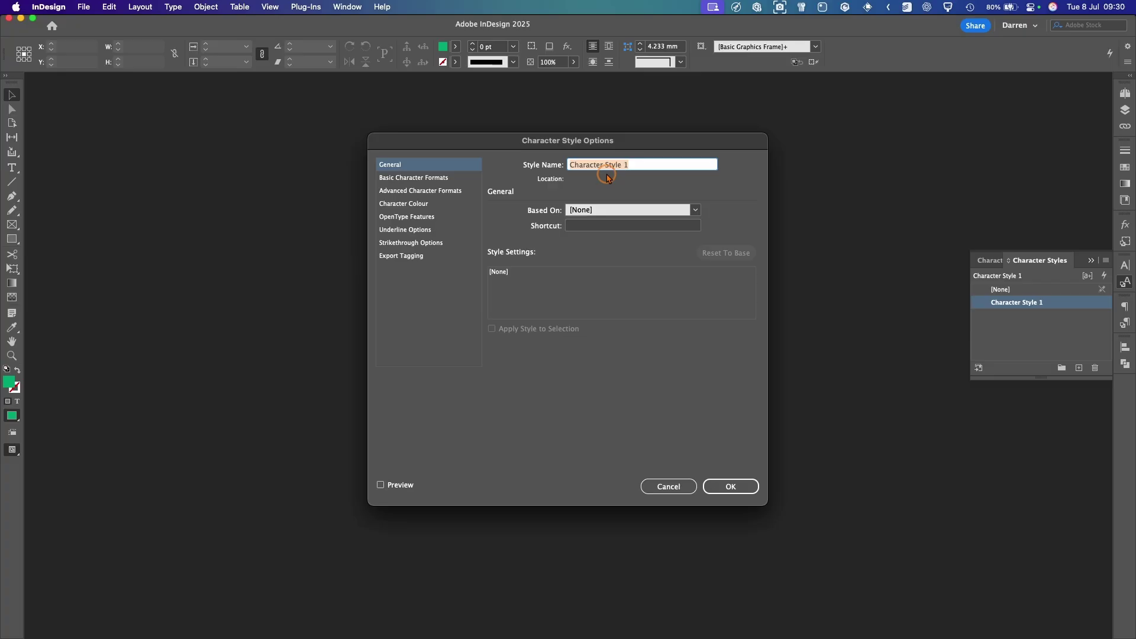
pyautogui.write('Black')
# Set the Black style's font to Avenir Black, then reset the default style to [None].
pyautogui.click(437, 178)
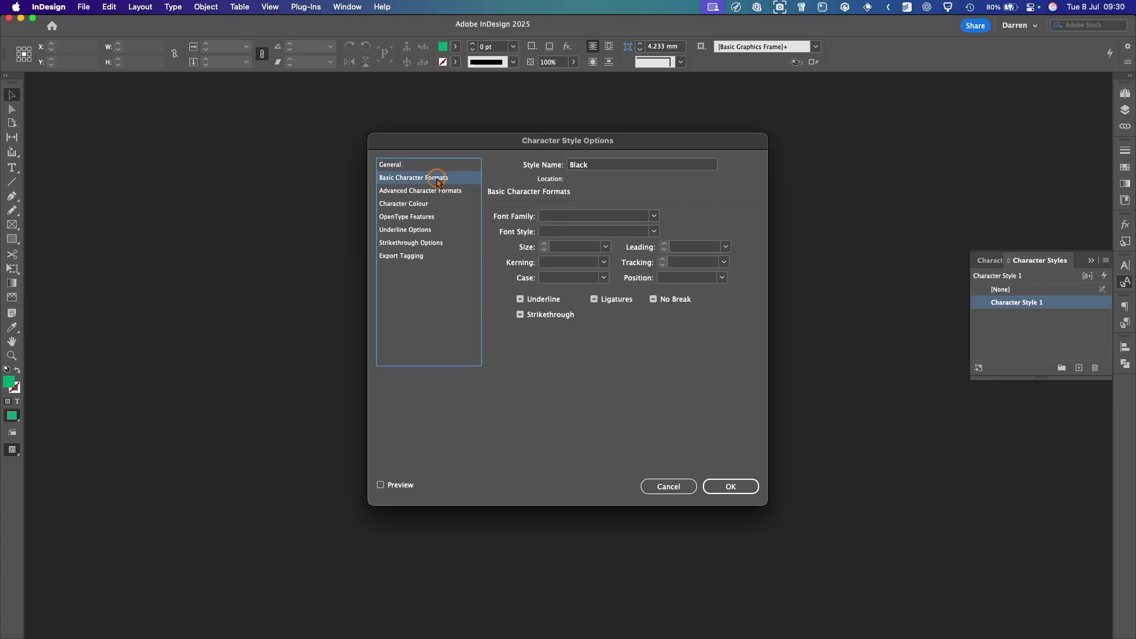
pyautogui.click(655, 217)
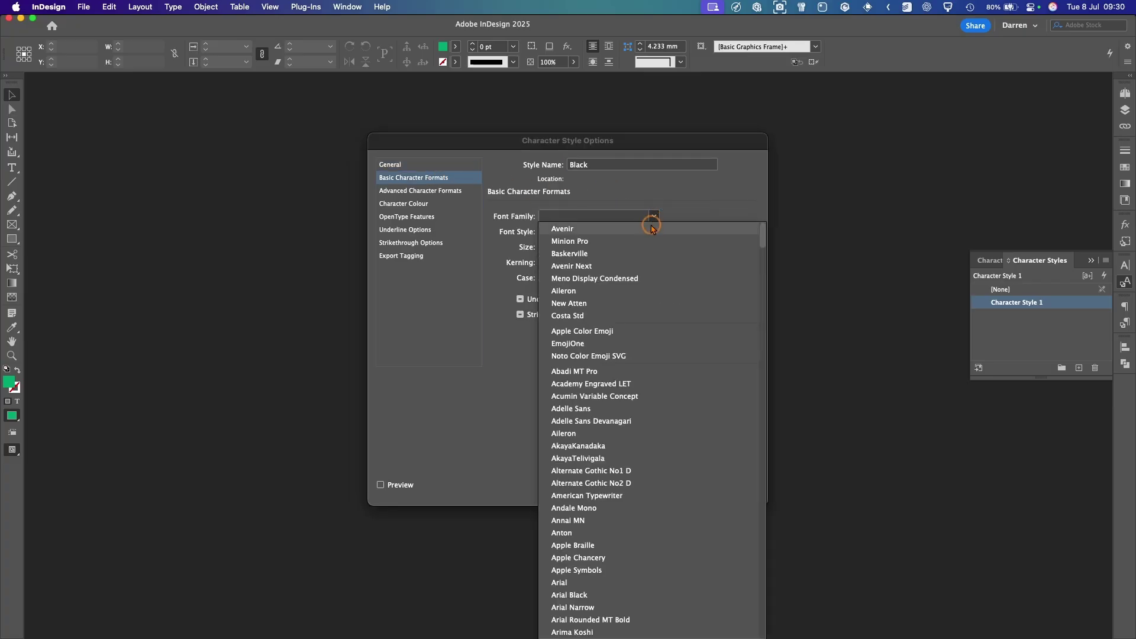
pyautogui.click(651, 228)
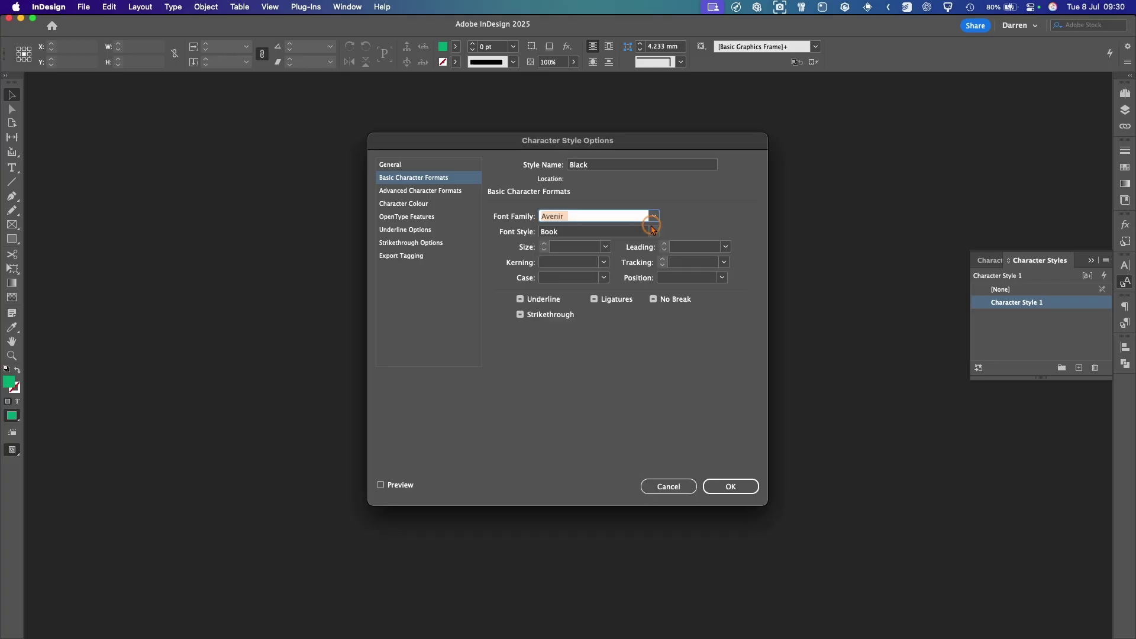
pyautogui.click(655, 232)
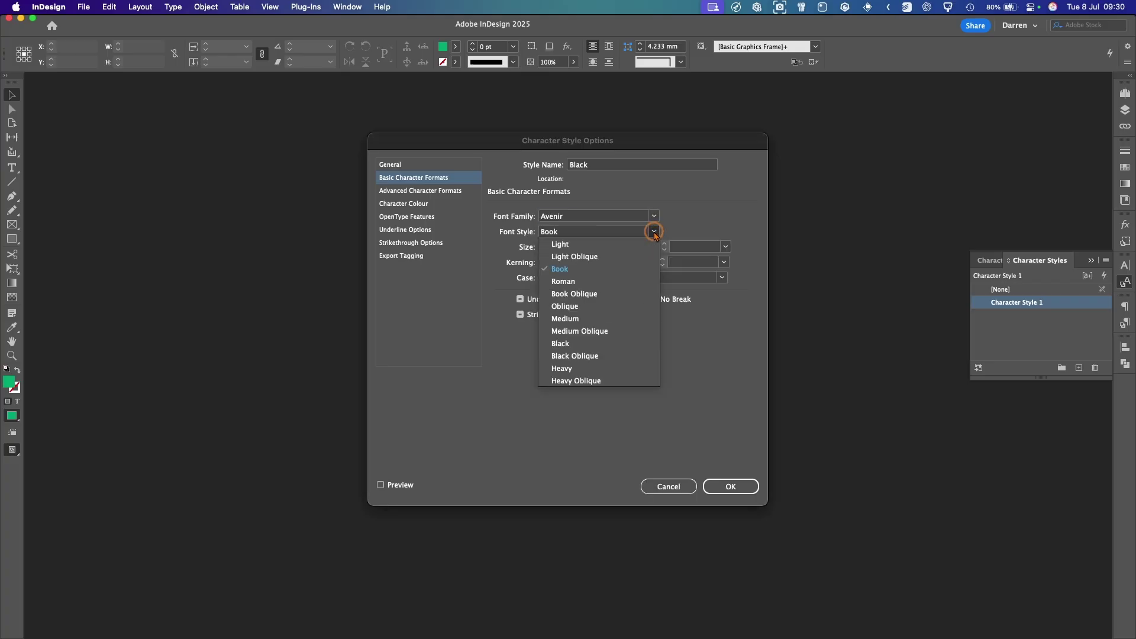
pyautogui.click(593, 351)
pyautogui.click(731, 486)
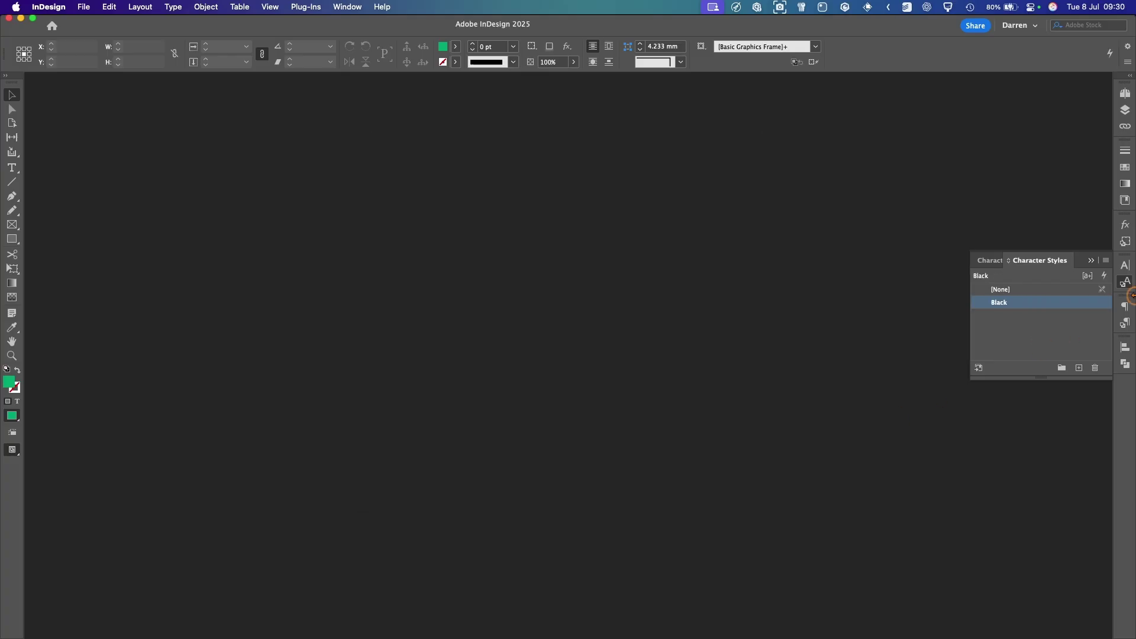
pyautogui.click(1029, 292)
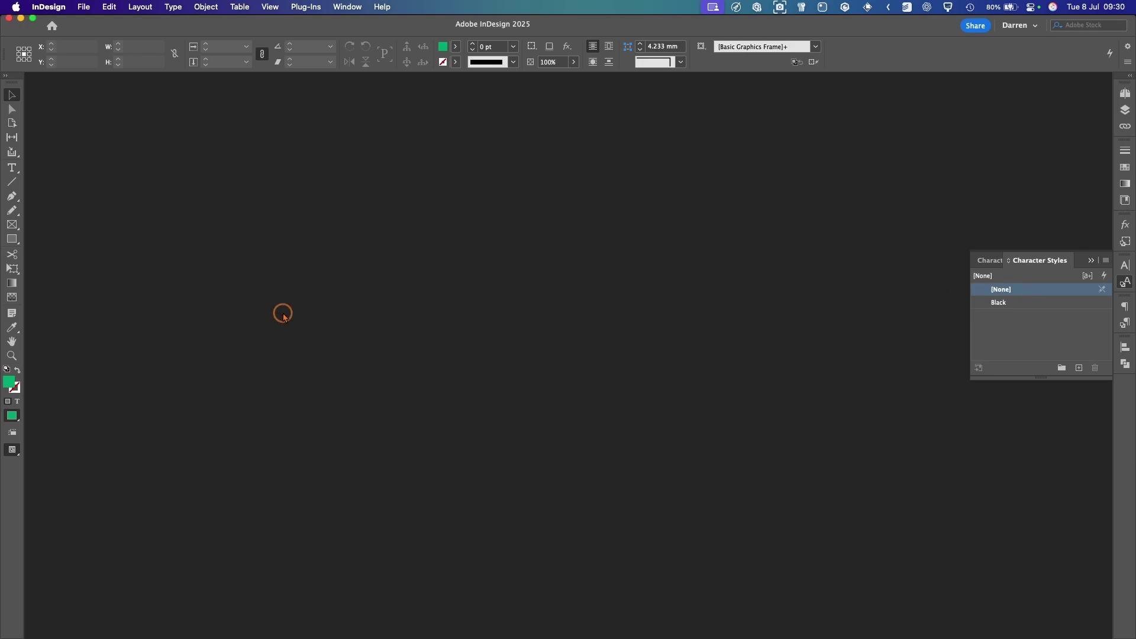
# Create a new 100x150 document and draw a text frame across the page.
pyautogui.press('super+n')
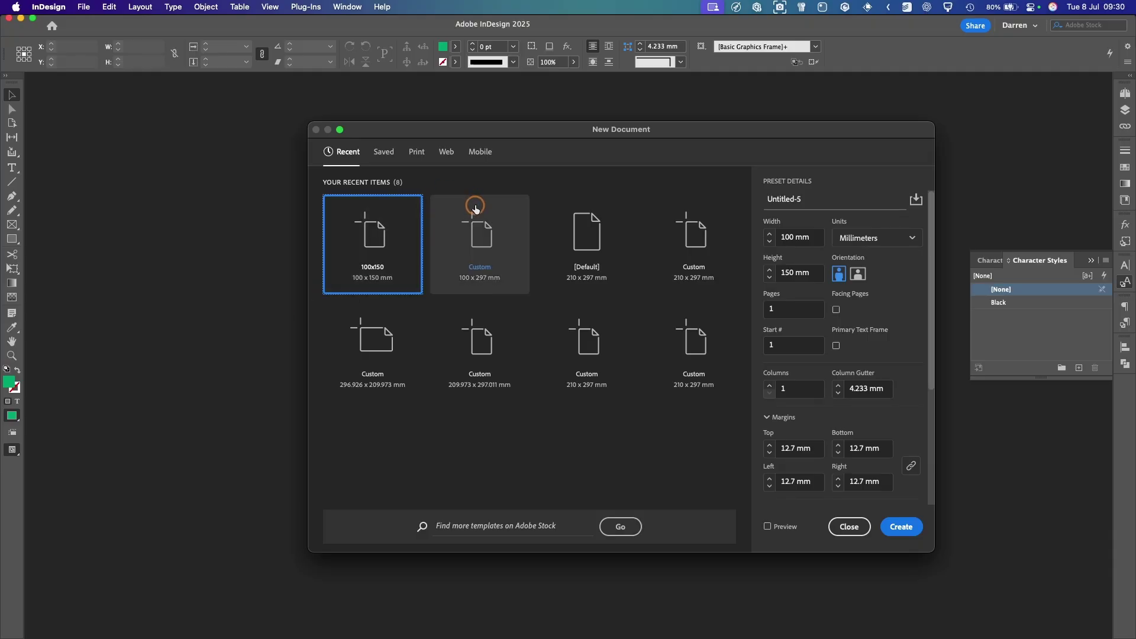
pyautogui.doubleClick(364, 236)
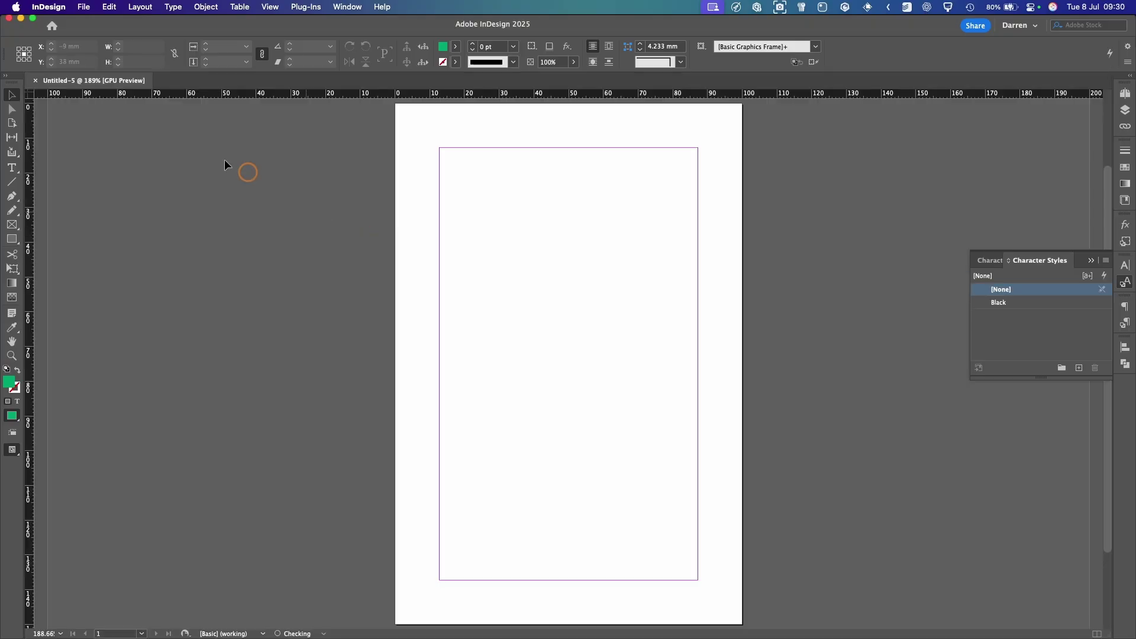
pyautogui.click(11, 168)
pyautogui.click(453, 256)
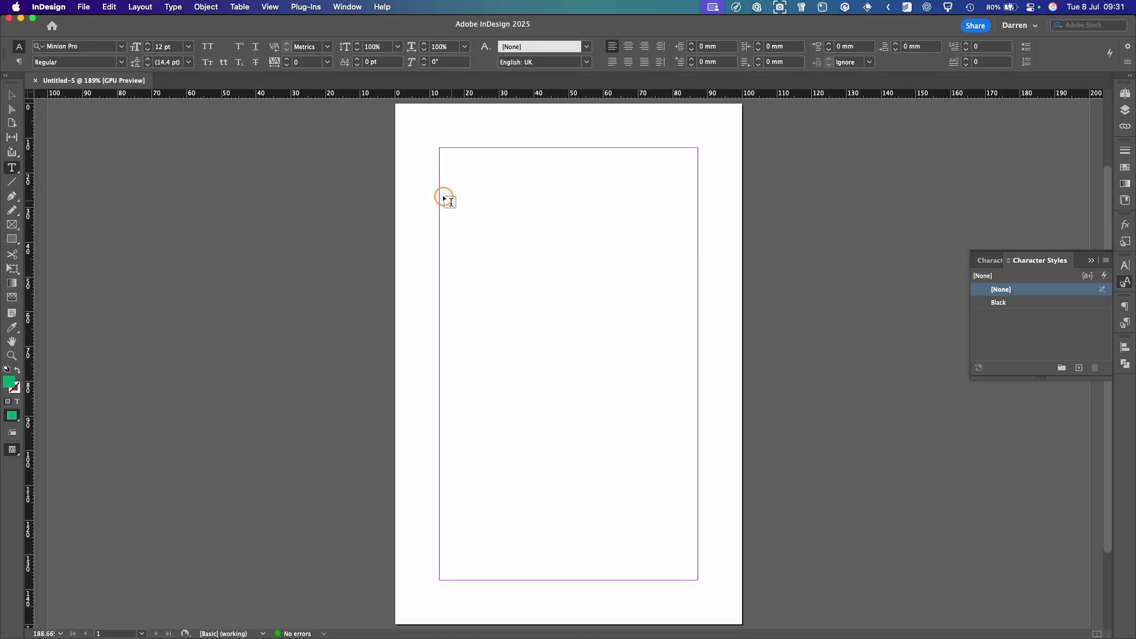
pyautogui.moveTo(439, 188); pyautogui.dragTo(698, 454)
# Fill the frame with placeholder text and apply the Black style to the word 'acimet'.
pyautogui.click(171, 6)
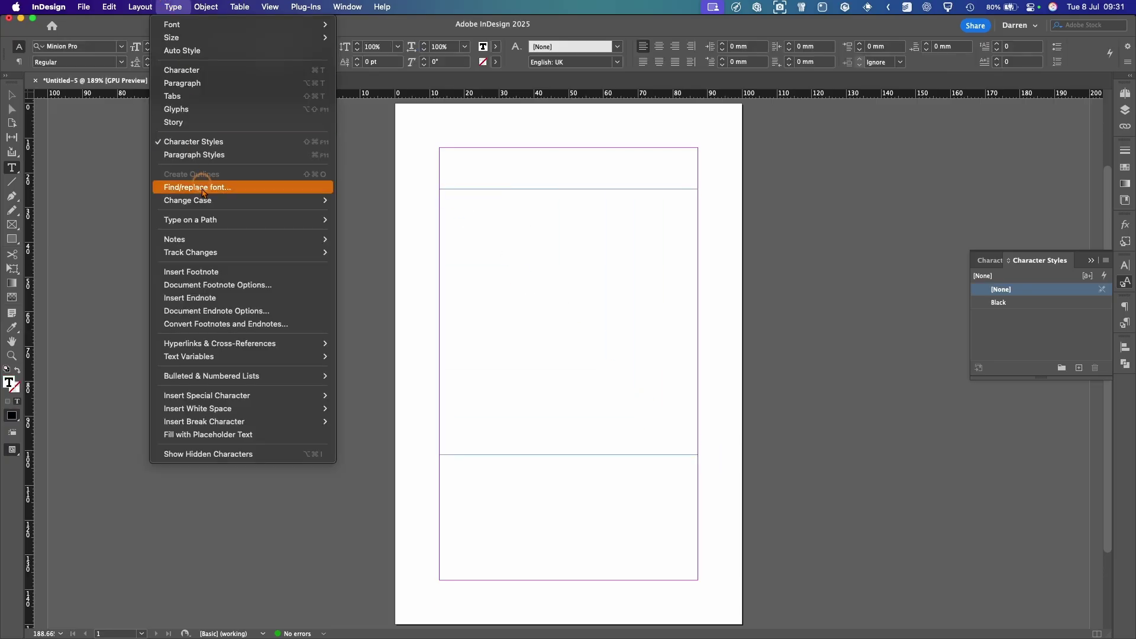
pyautogui.click(206, 395)
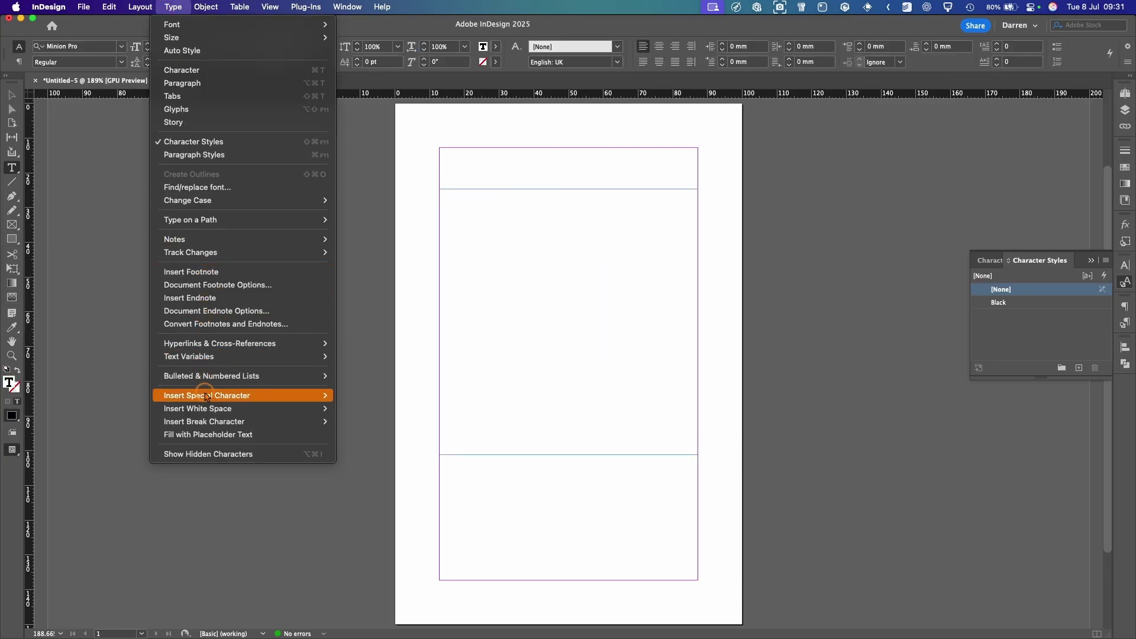
pyautogui.click(208, 434)
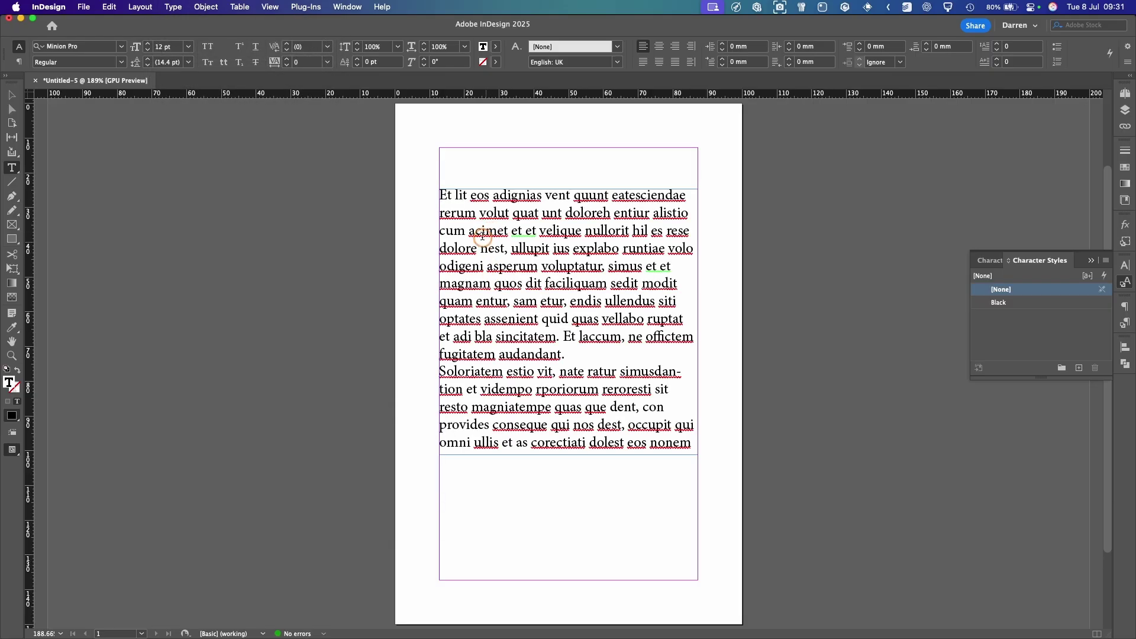
pyautogui.doubleClick(485, 231)
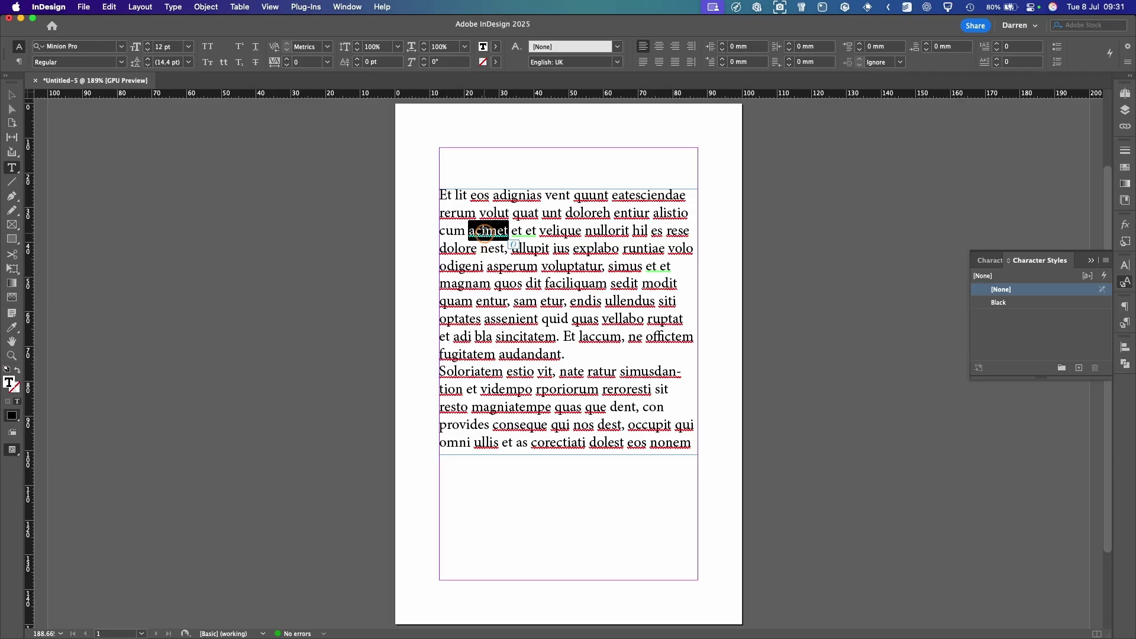
pyautogui.click(1006, 303)
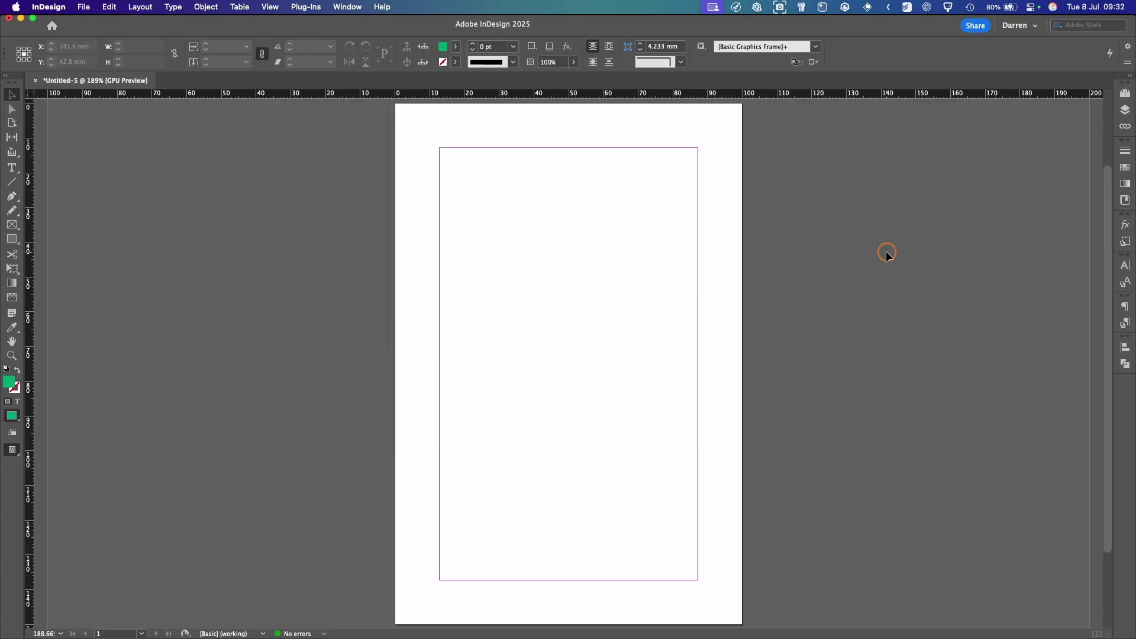
# Add a new paragraph style and name it Test 1.
pyautogui.click(172, 7)
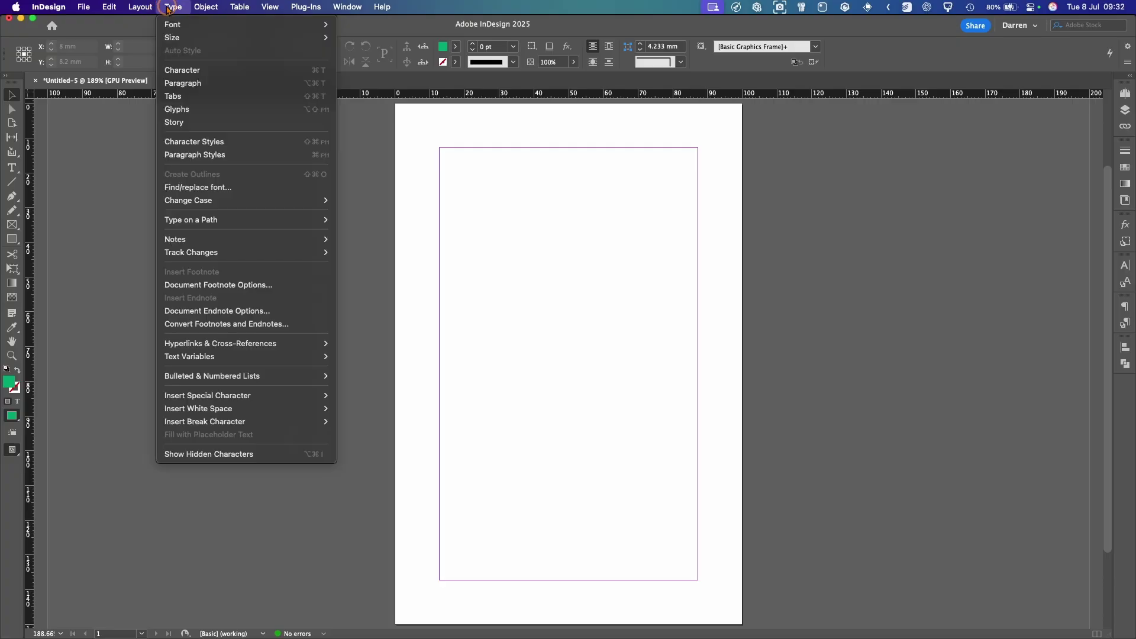
pyautogui.click(222, 155)
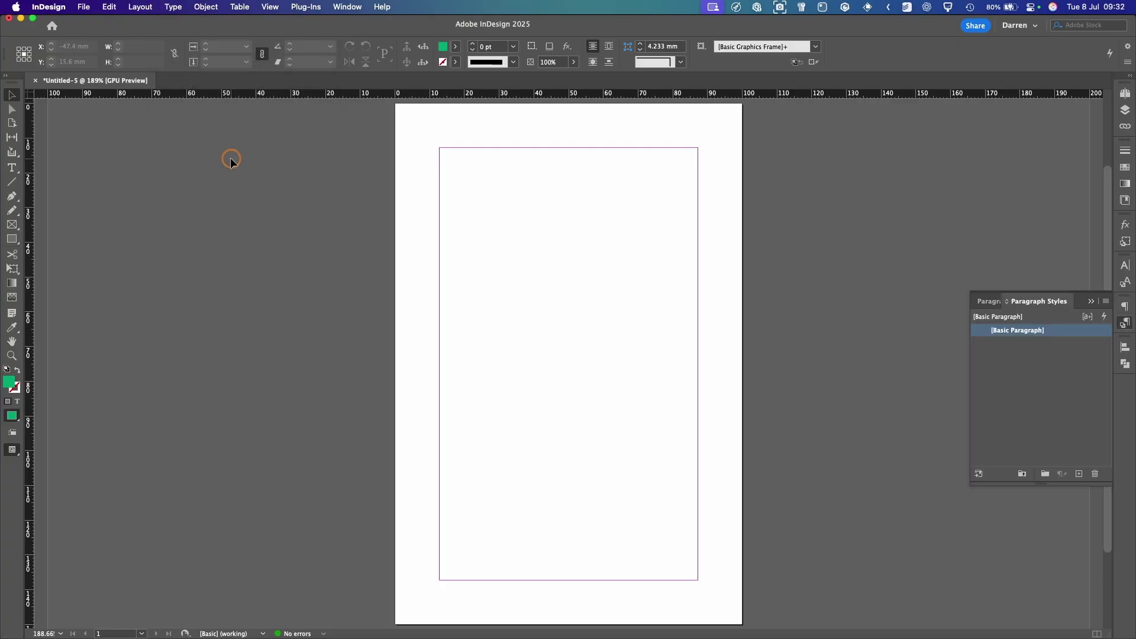
pyautogui.click(1079, 475)
pyautogui.doubleClick(1057, 344)
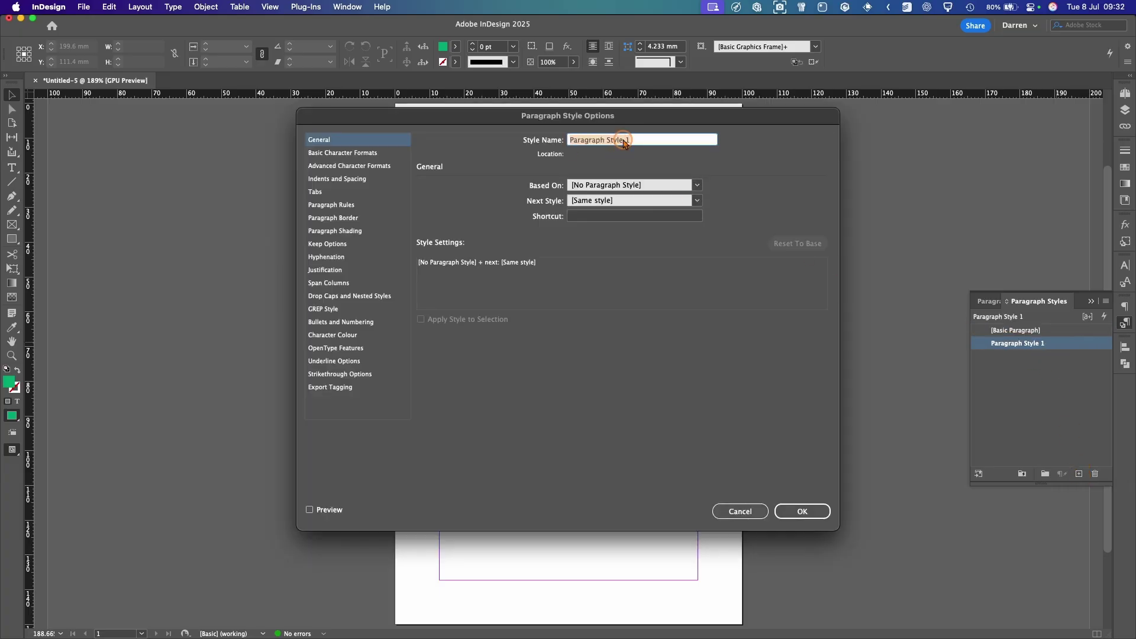
pyautogui.write('Test 1')
# Set the Test 1 style's font family to Monaco, review its settings, and save it.
pyautogui.click(353, 153)
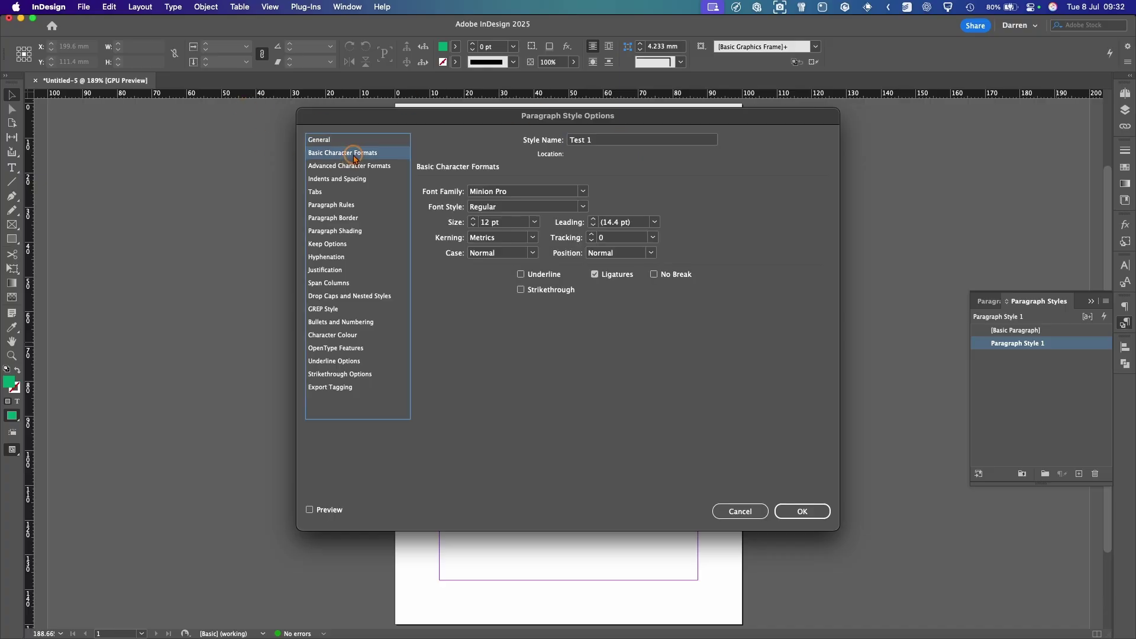
pyautogui.click(584, 190)
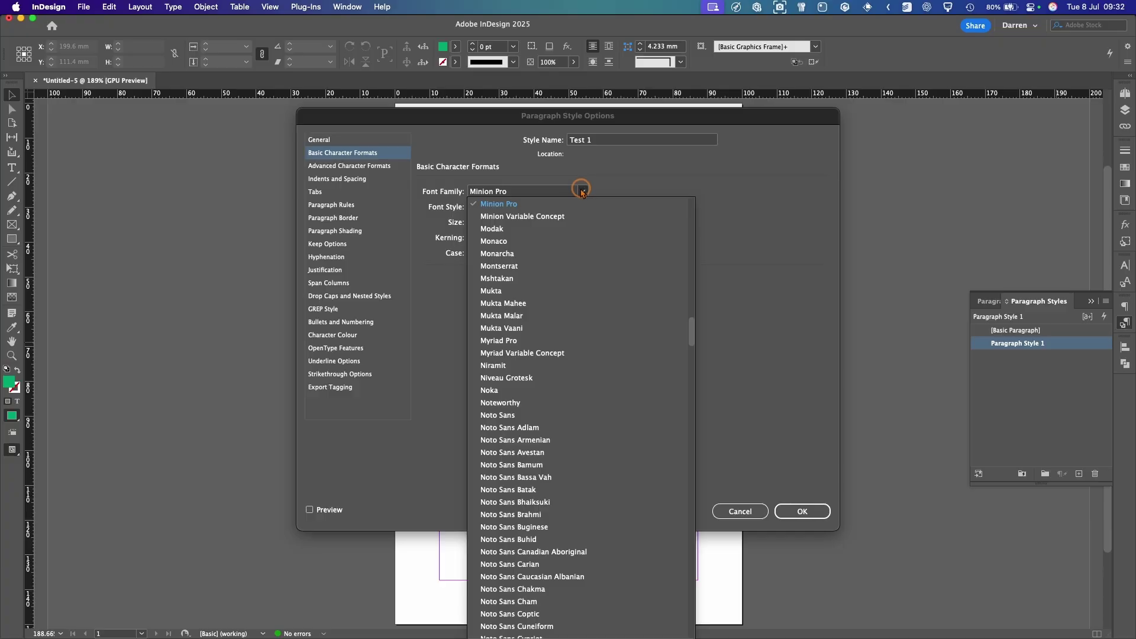
pyautogui.click(494, 241)
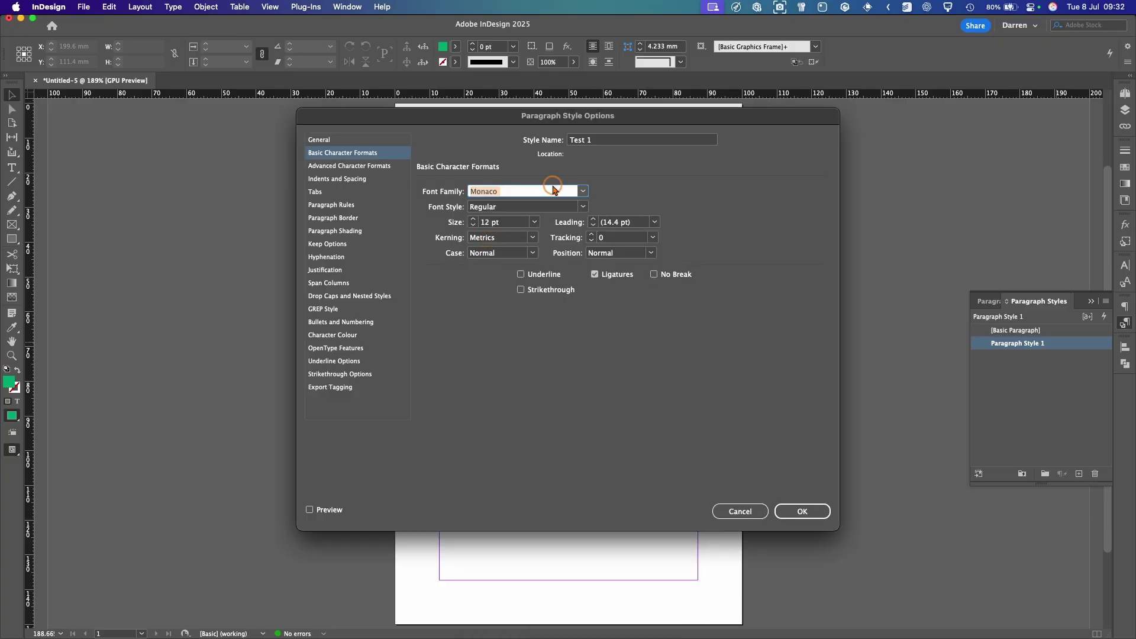
pyautogui.click(347, 167)
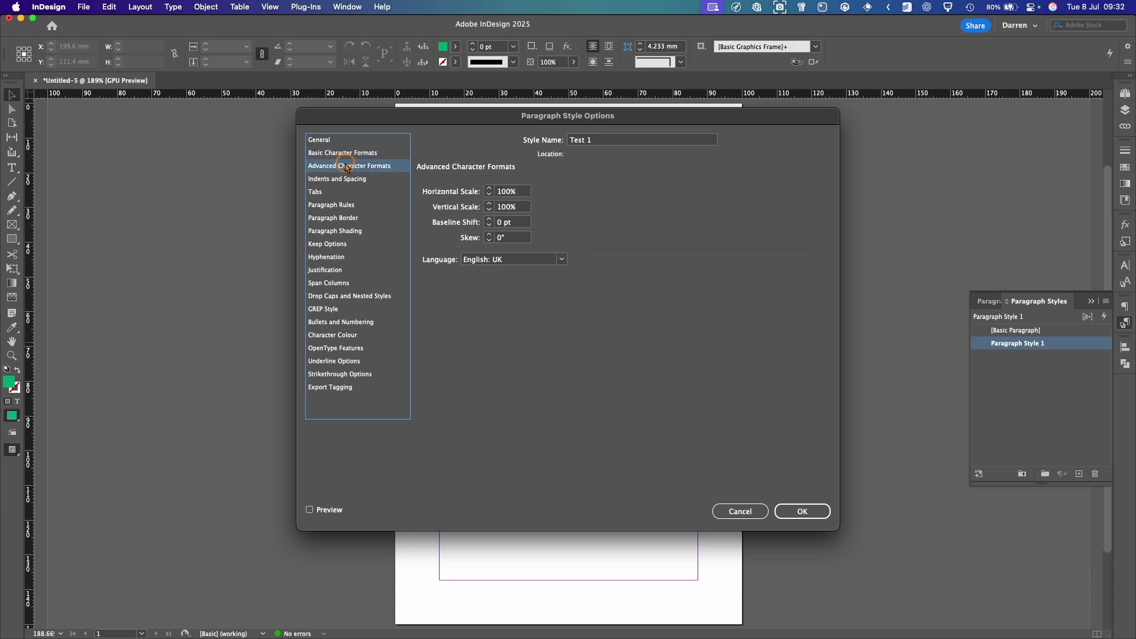
pyautogui.click(343, 179)
pyautogui.click(344, 193)
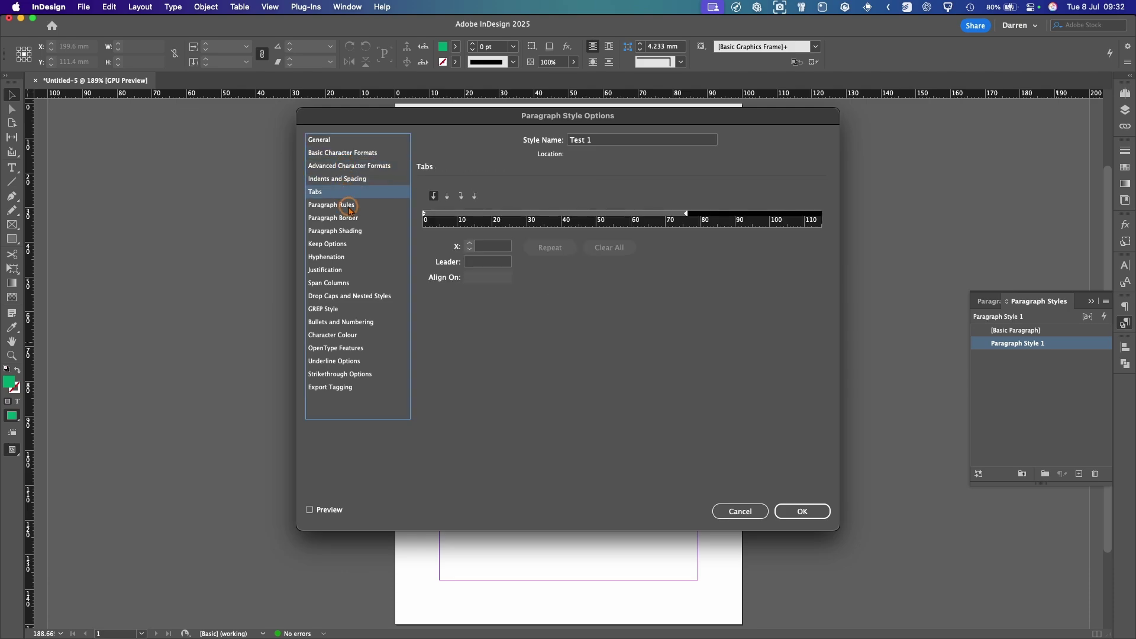
pyautogui.click(355, 245)
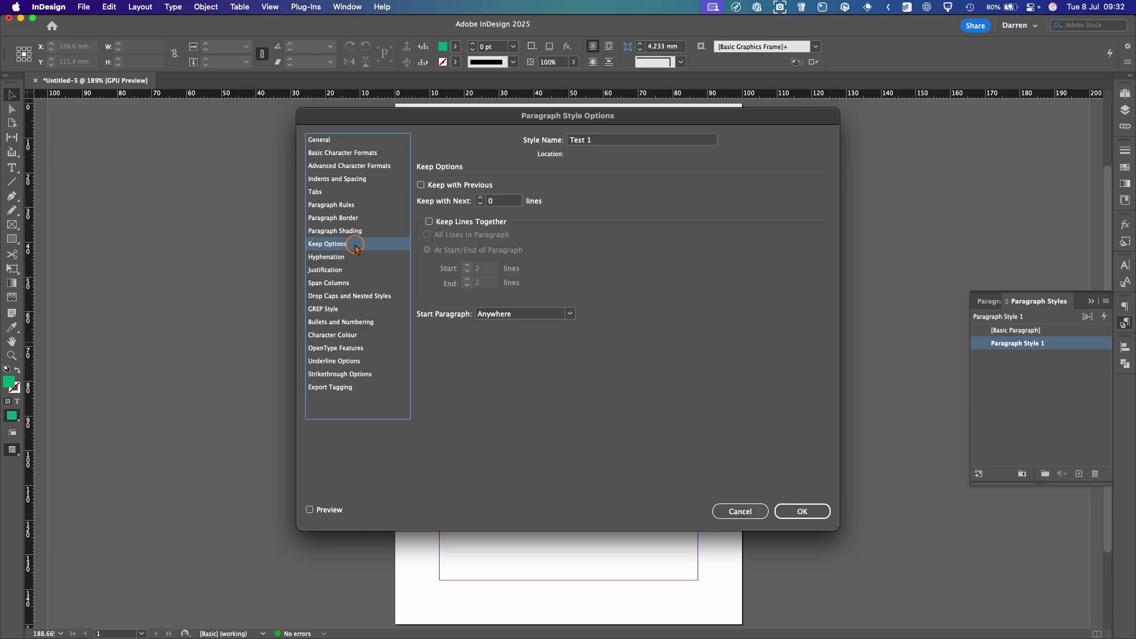
pyautogui.click(331, 141)
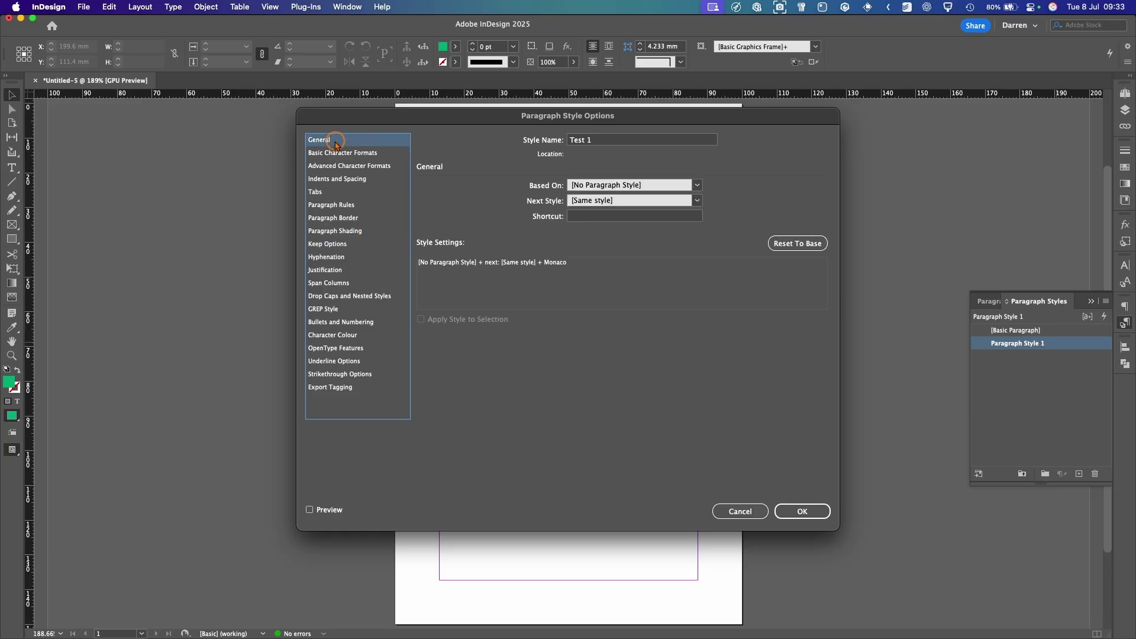
pyautogui.click(335, 154)
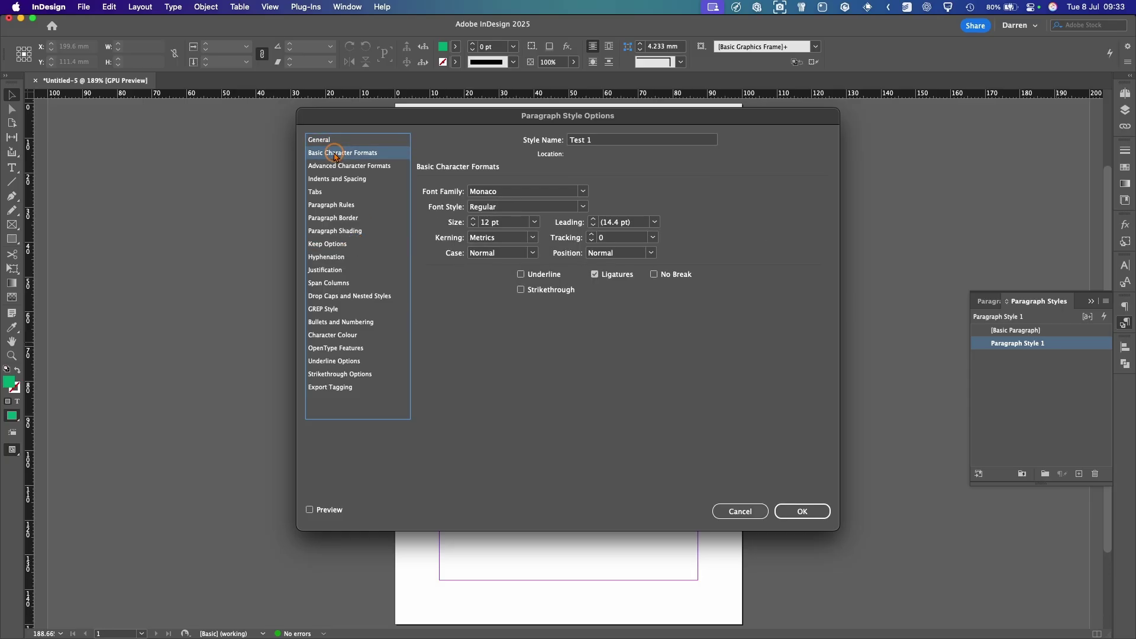
pyautogui.click(803, 512)
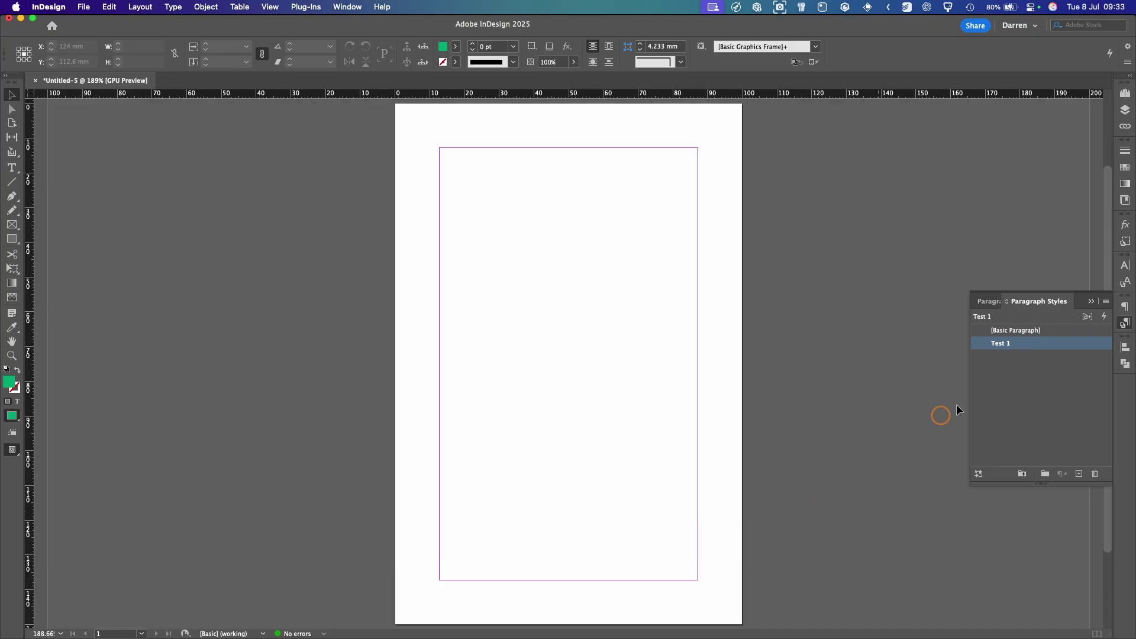
# Reset the default to Basic Paragraph and draw a text frame filled with placeholder text.
pyautogui.click(1081, 334)
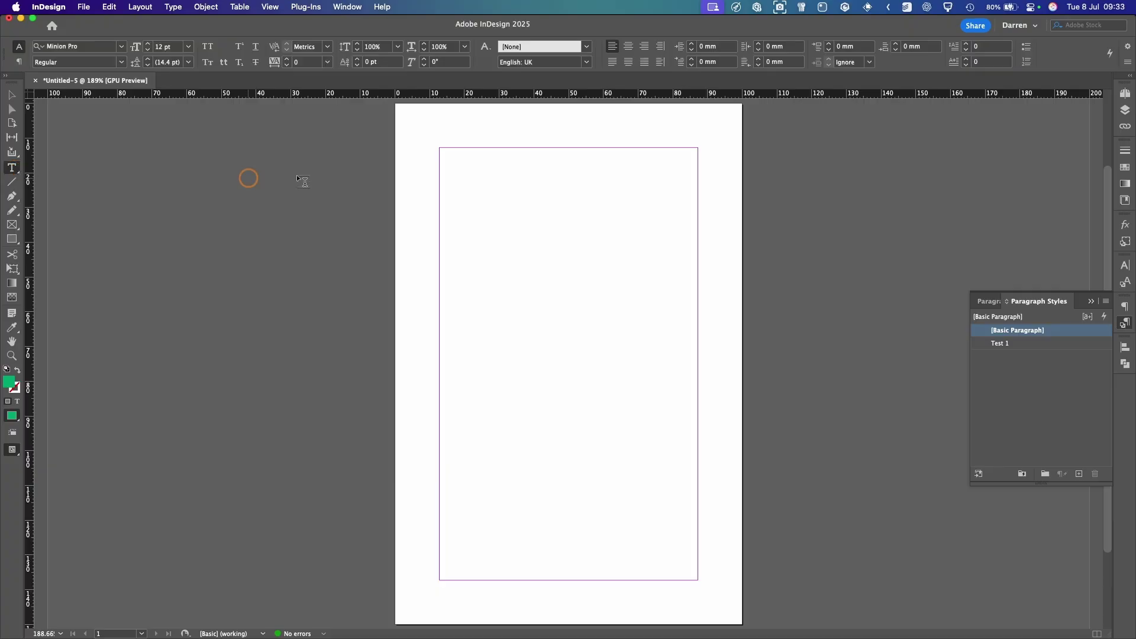
pyautogui.moveTo(441, 148); pyautogui.dragTo(698, 492)
pyautogui.click(174, 6)
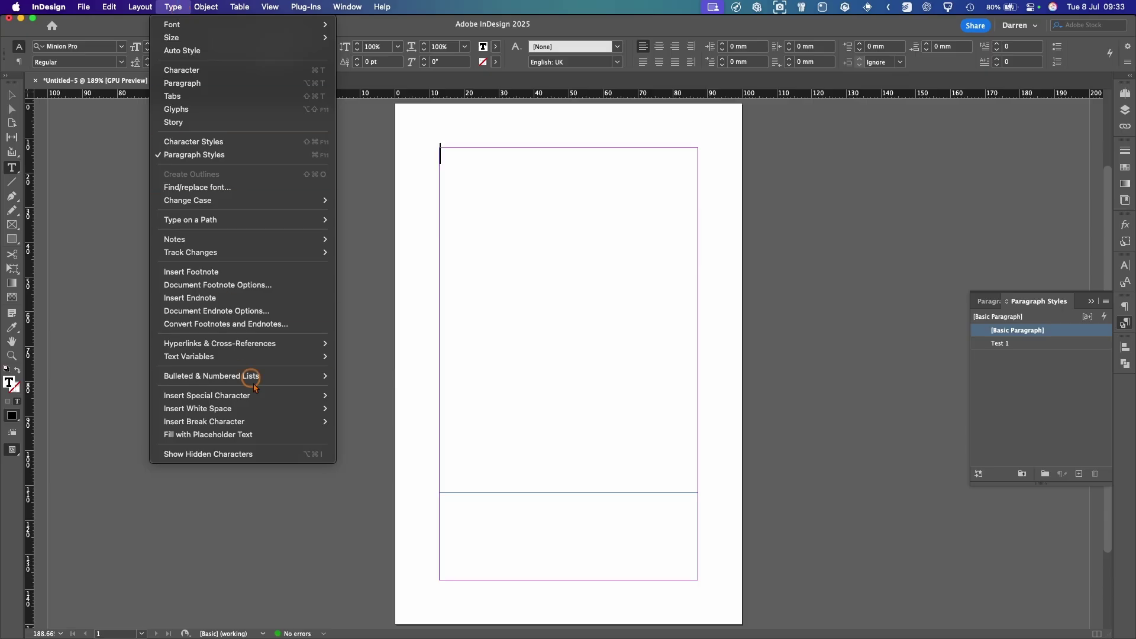
pyautogui.click(274, 435)
# Show hidden characters and apply the Test 1 style to the first paragraph.
pyautogui.press('Escape')
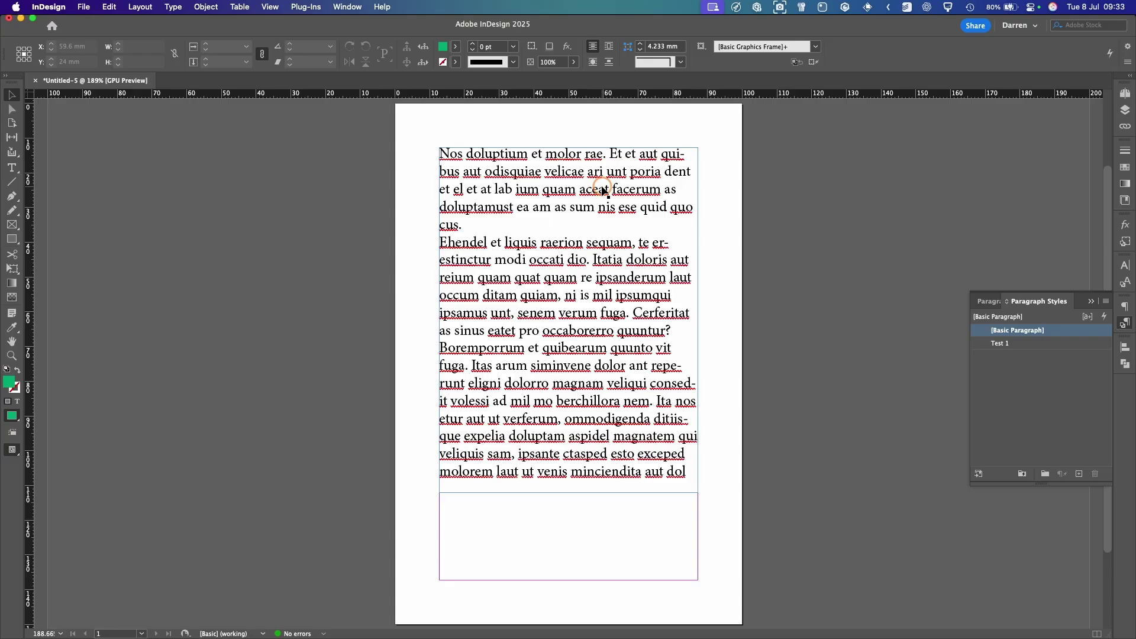
pyautogui.press('alt+super+i')
pyautogui.doubleClick(460, 181)
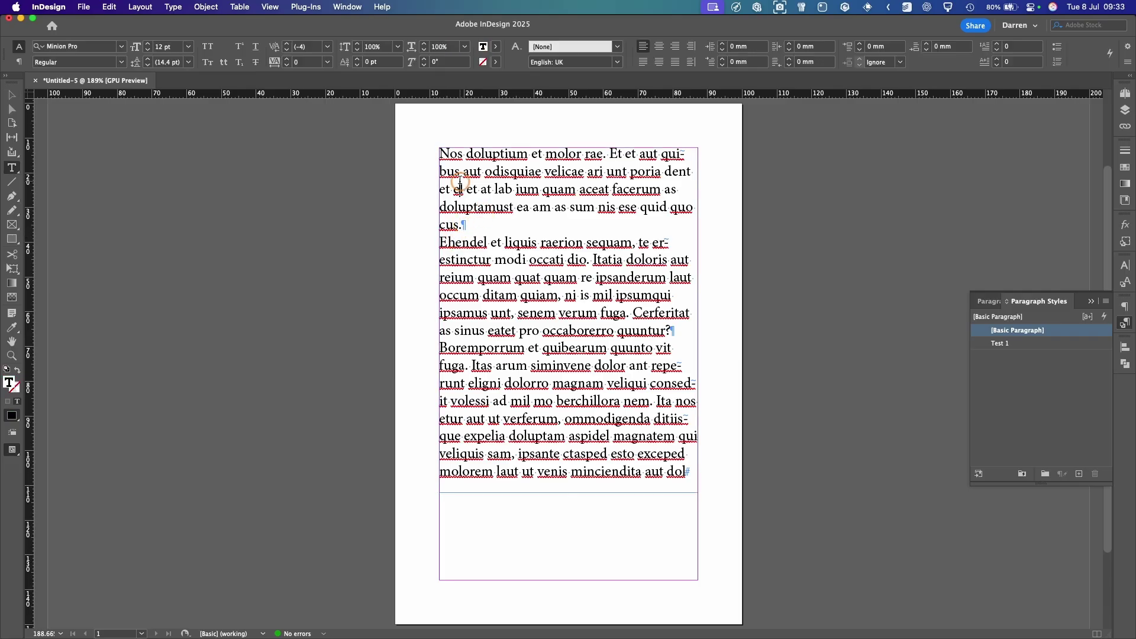
pyautogui.click(1055, 348)
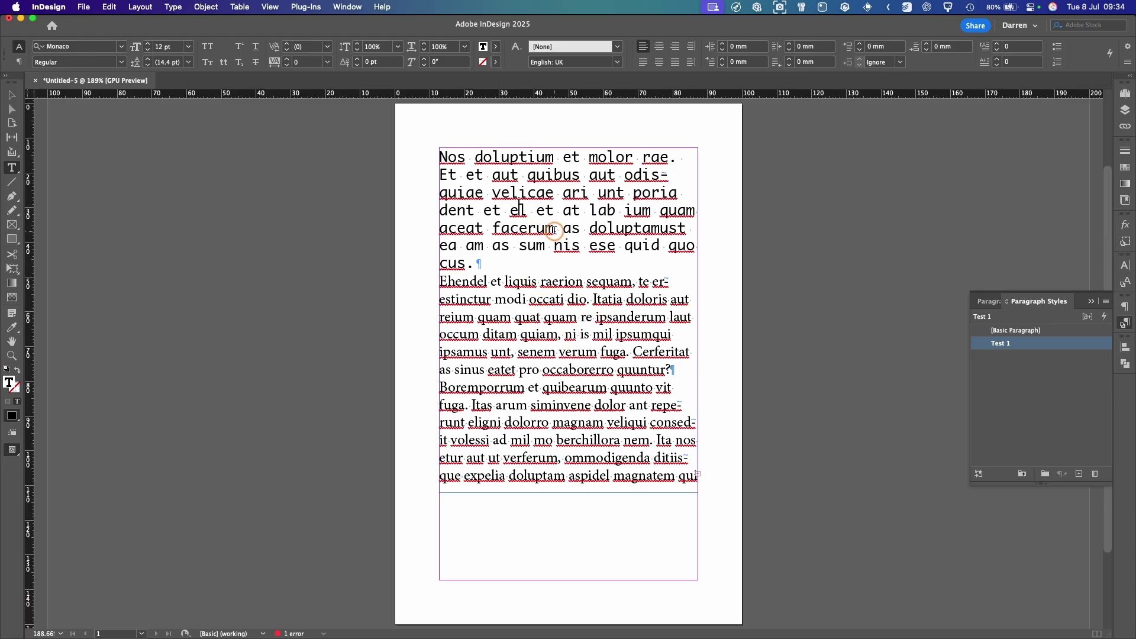
# Apply the Black character style to the word 'facerum' and deselect it.
pyautogui.moveTo(553, 230); pyautogui.dragTo(496, 230)
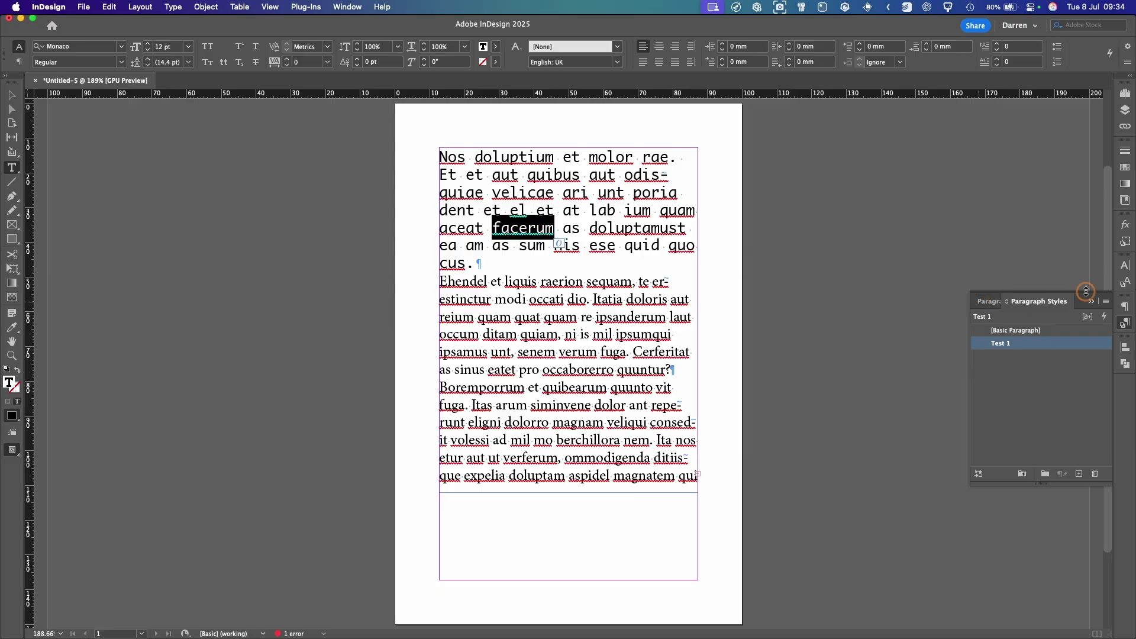
pyautogui.click(1125, 281)
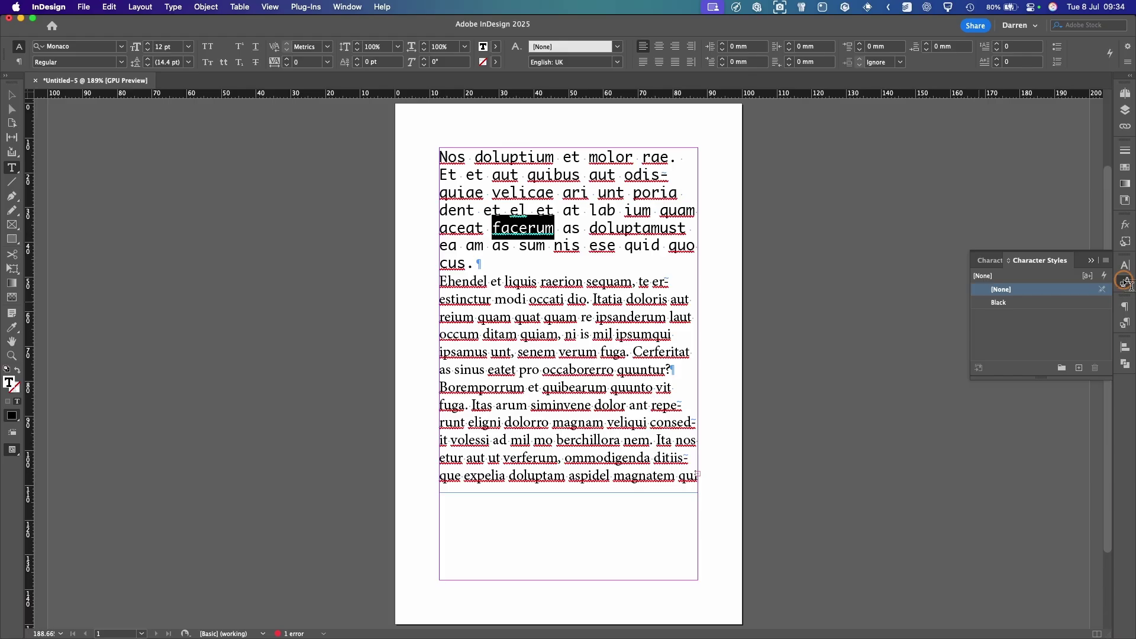
pyautogui.click(997, 304)
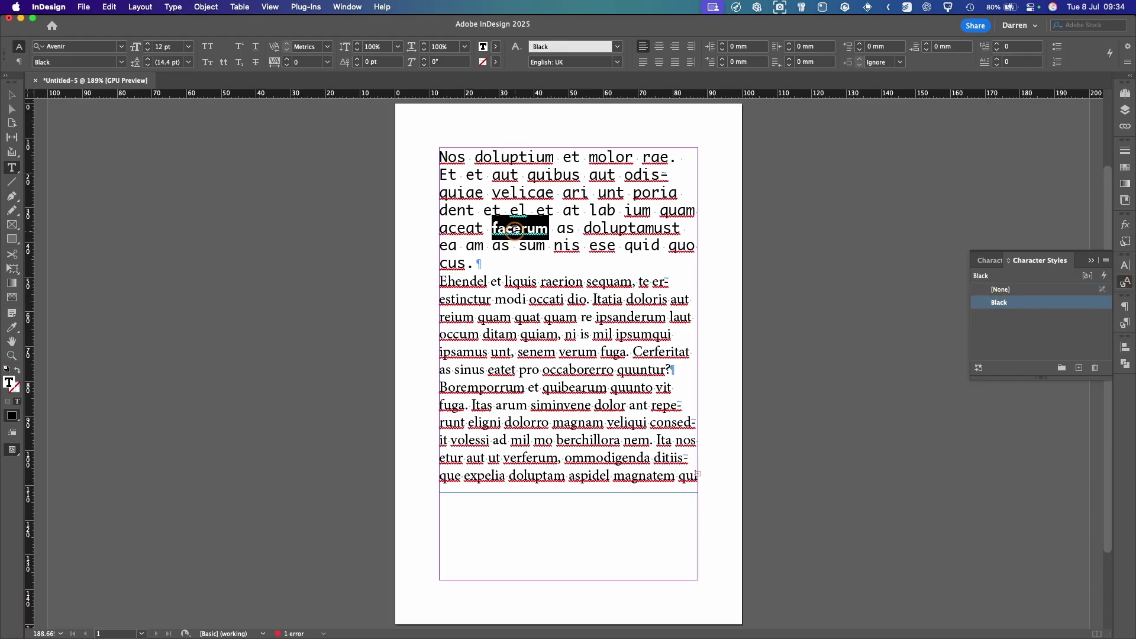
pyautogui.click(617, 232)
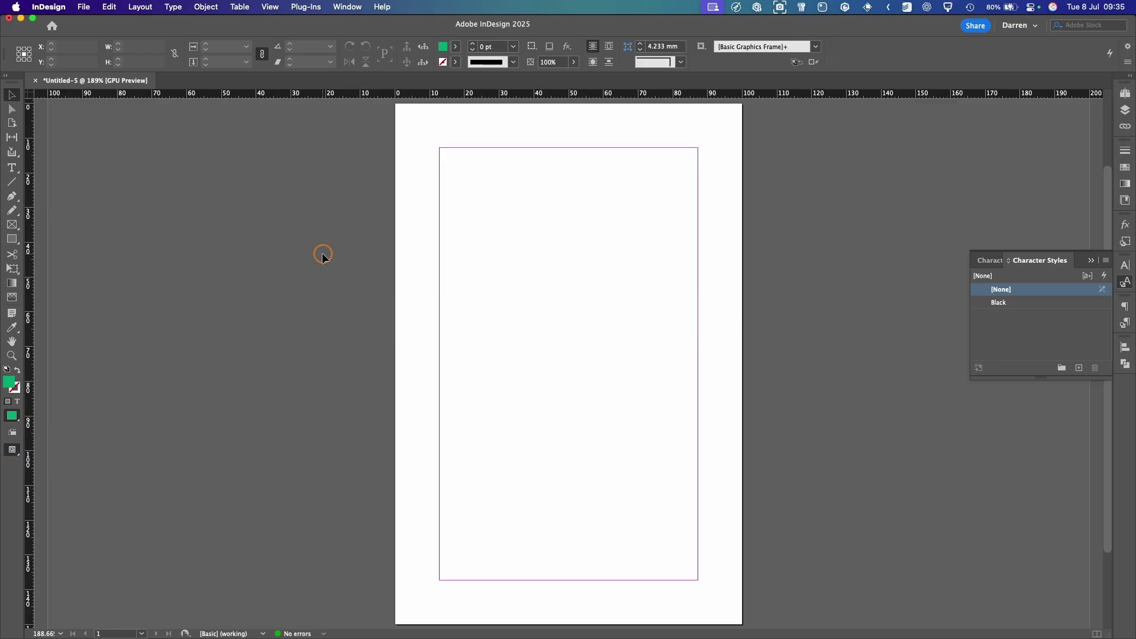
# Draw an 18.2 mm green square near the top and duplicate it into a row of three.
pyautogui.click(12, 238)
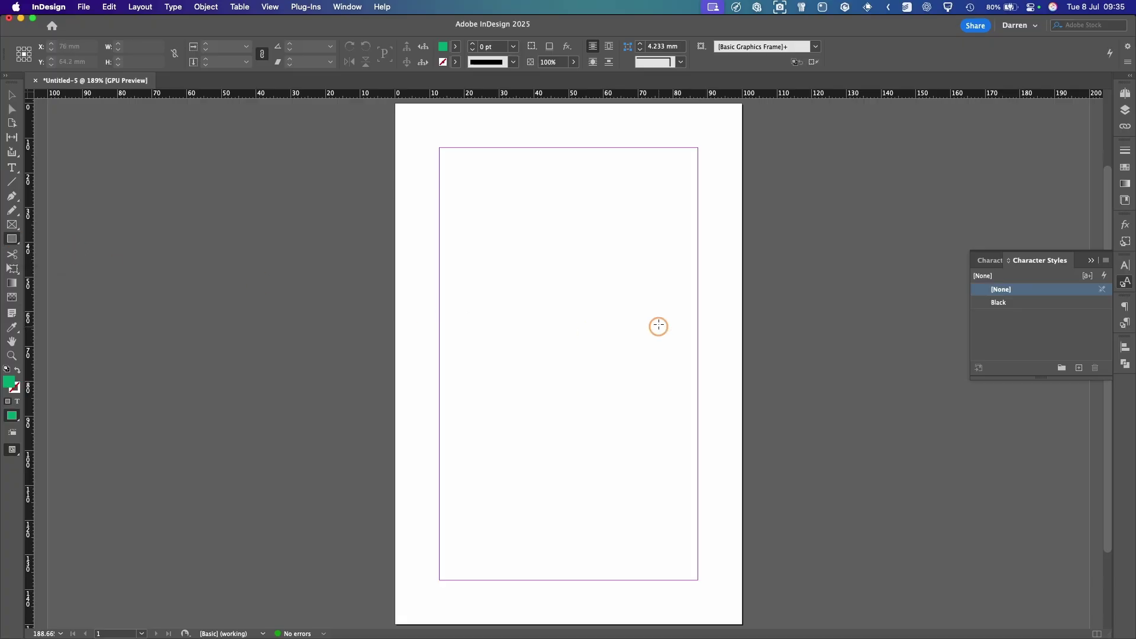
pyautogui.moveTo(457, 233); pyautogui.dragTo(512, 297)
pyautogui.press('shift')
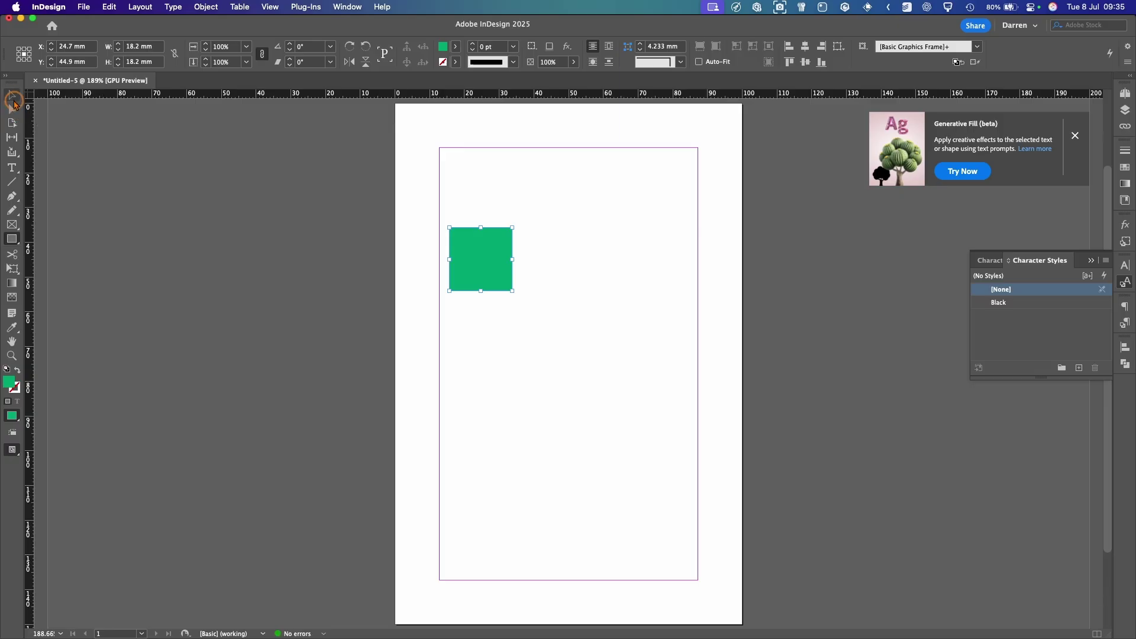
pyautogui.click(12, 96)
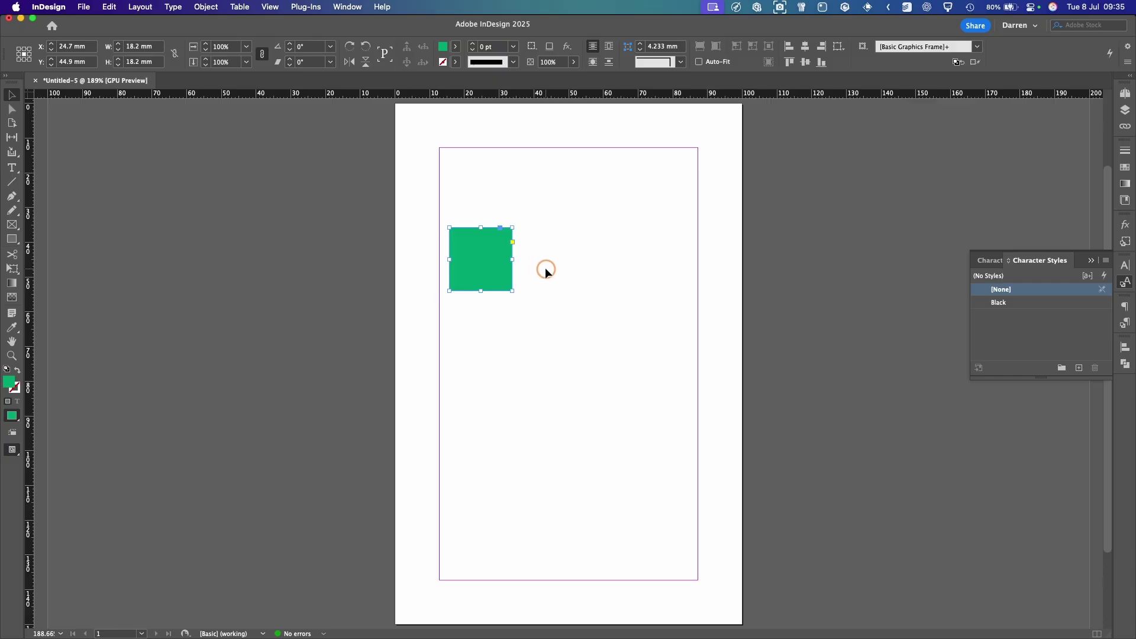
pyautogui.moveTo(493, 257); pyautogui.dragTo(659, 267)
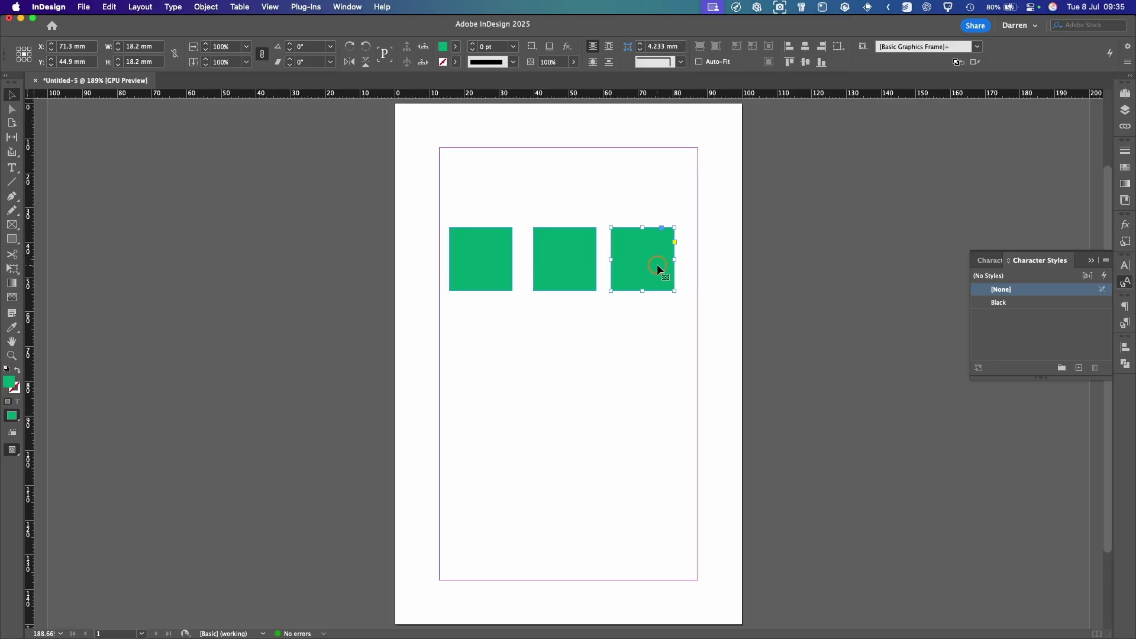
pyautogui.click(406, 211)
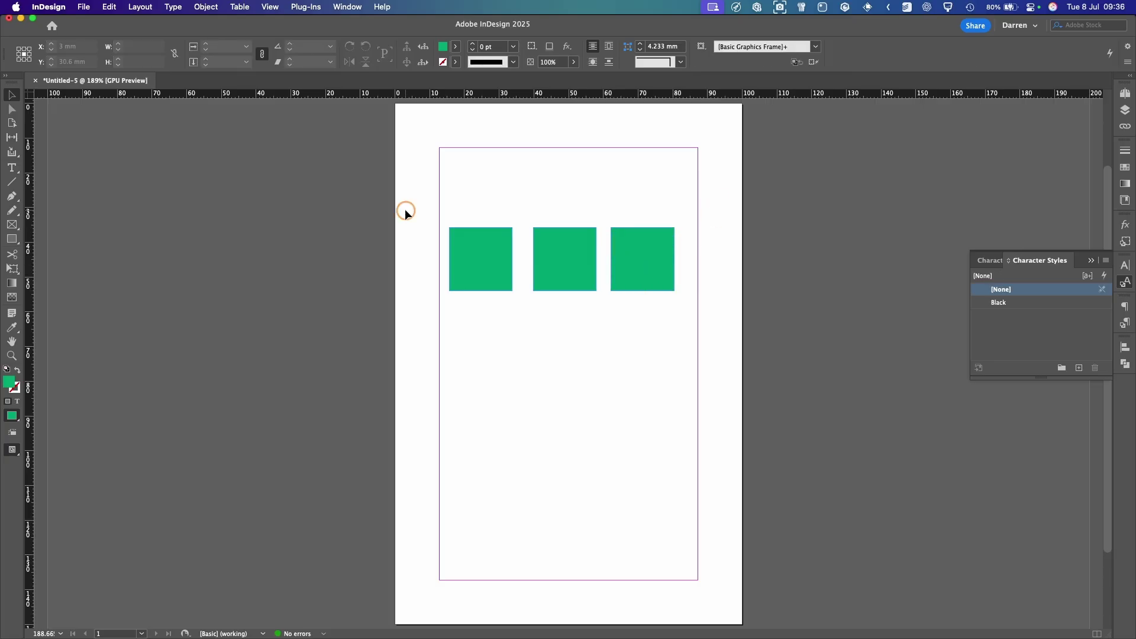
# Set Step and Repeat for the three squares to 2 copies, 30 mm apart vertically, with preview.
pyautogui.moveTo(406, 208); pyautogui.dragTo(732, 339)
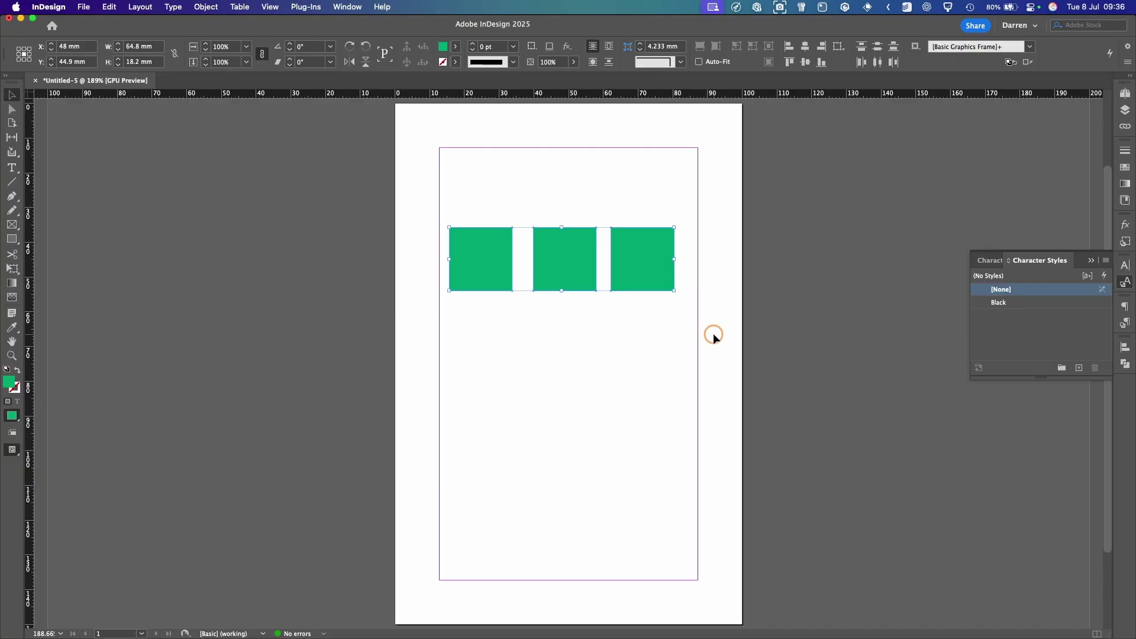
pyautogui.press('super+alt+u')
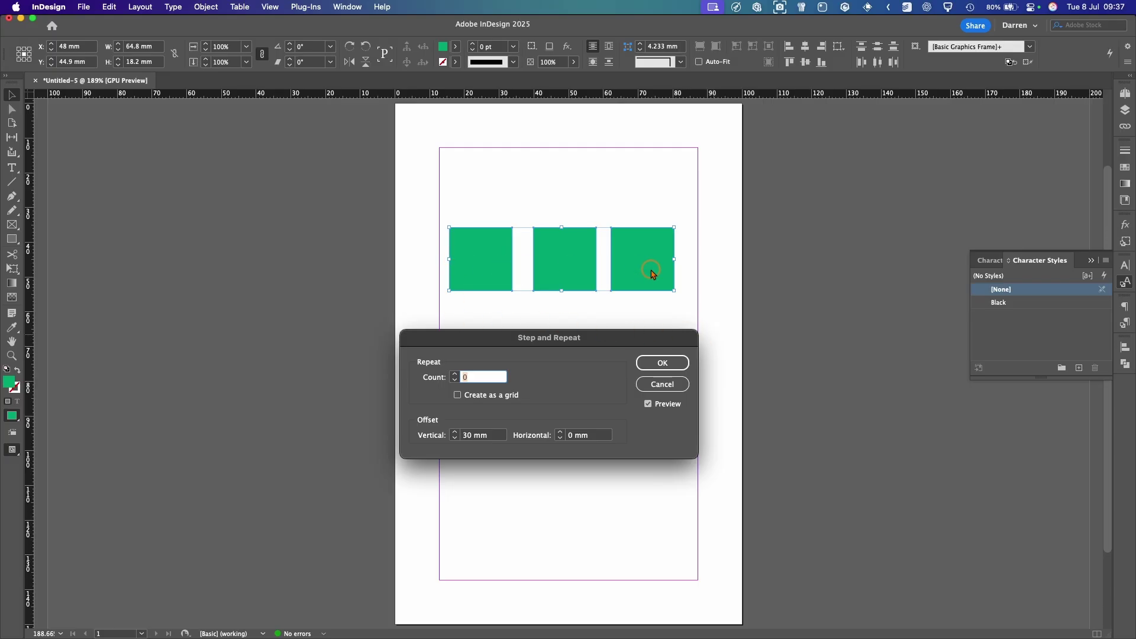
pyautogui.click(455, 374)
pyautogui.click(455, 374)
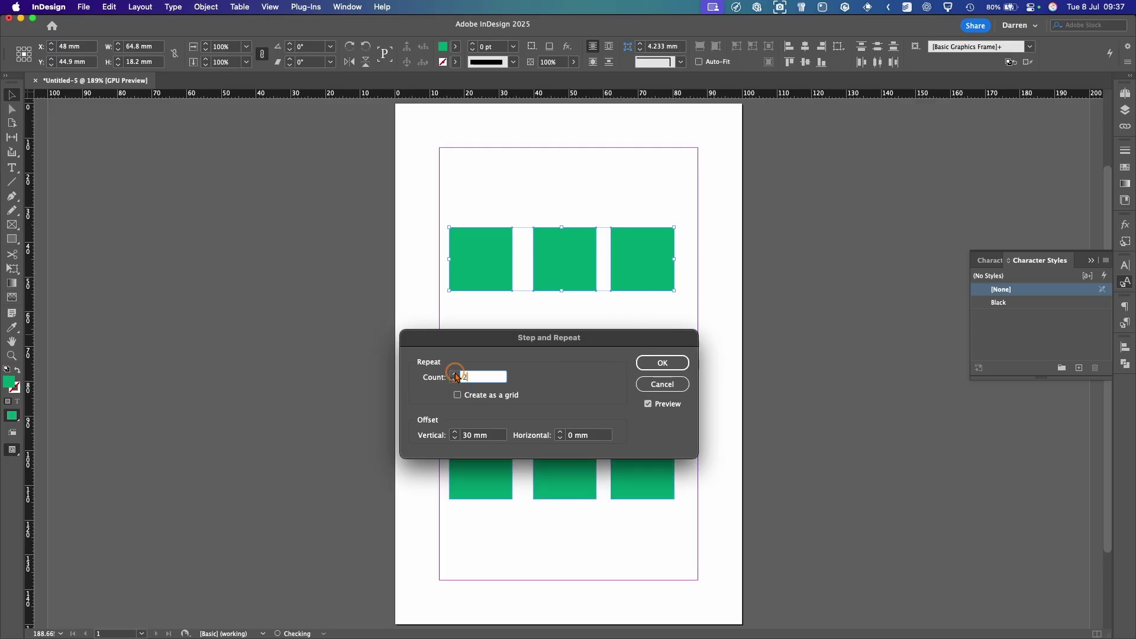
pyautogui.moveTo(555, 334); pyautogui.dragTo(865, 341)
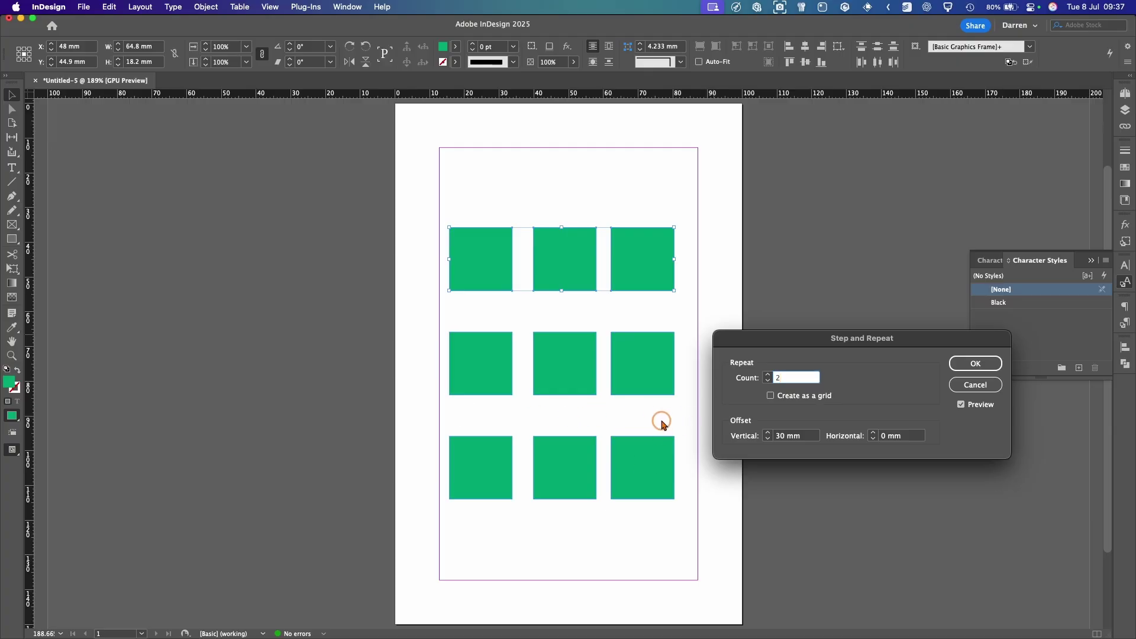
# Confirm Step and Repeat to create the 3 × 3 grid of green squares.
pyautogui.click(988, 365)
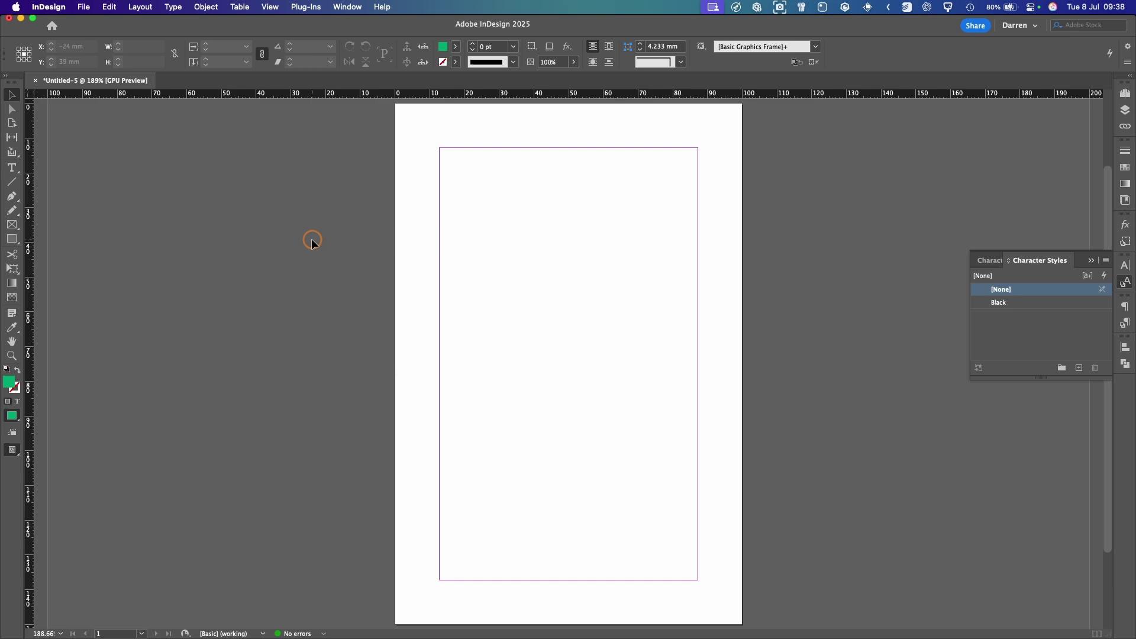
# Draw a text frame inside the margins and fill it with placeholder text.
pyautogui.click(12, 168)
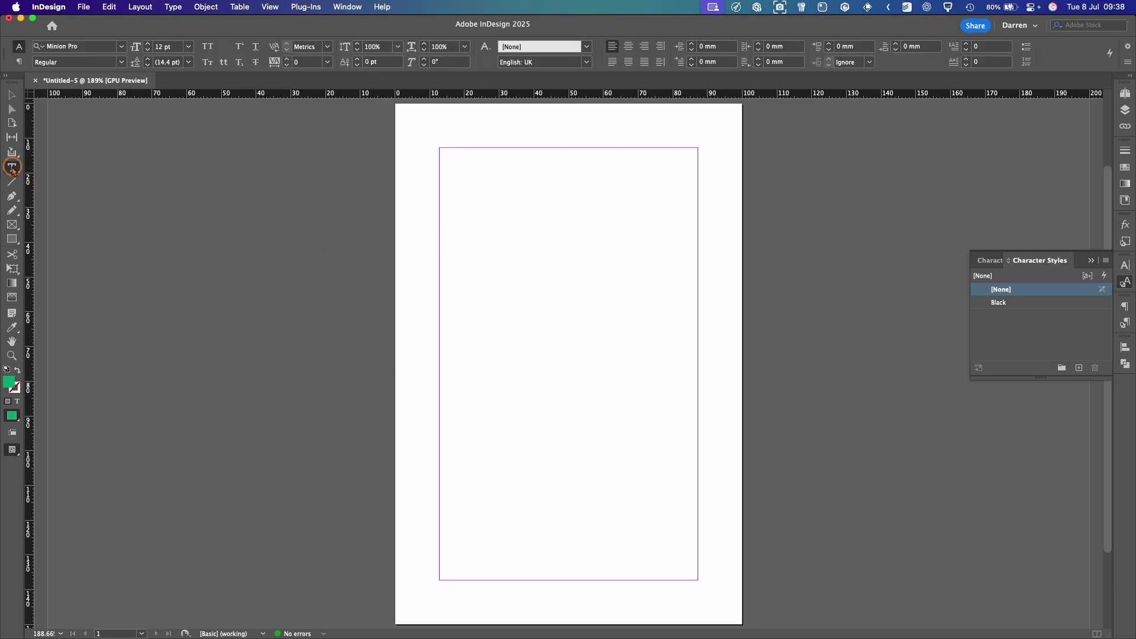
pyautogui.moveTo(439, 148); pyautogui.dragTo(698, 510)
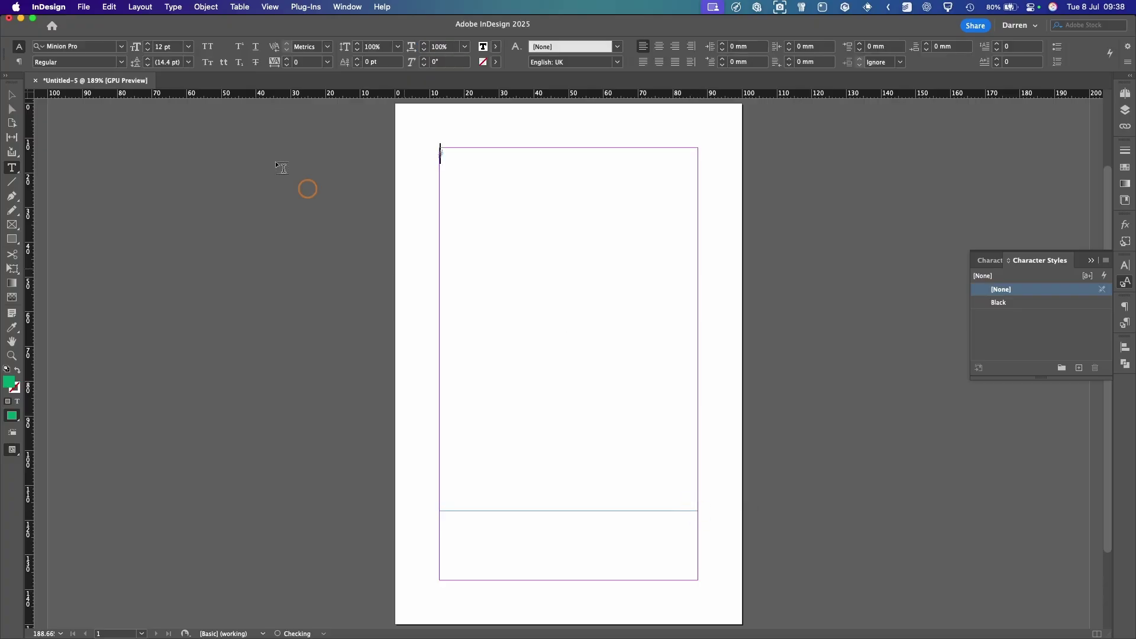
pyautogui.click(173, 7)
pyautogui.click(719, 389)
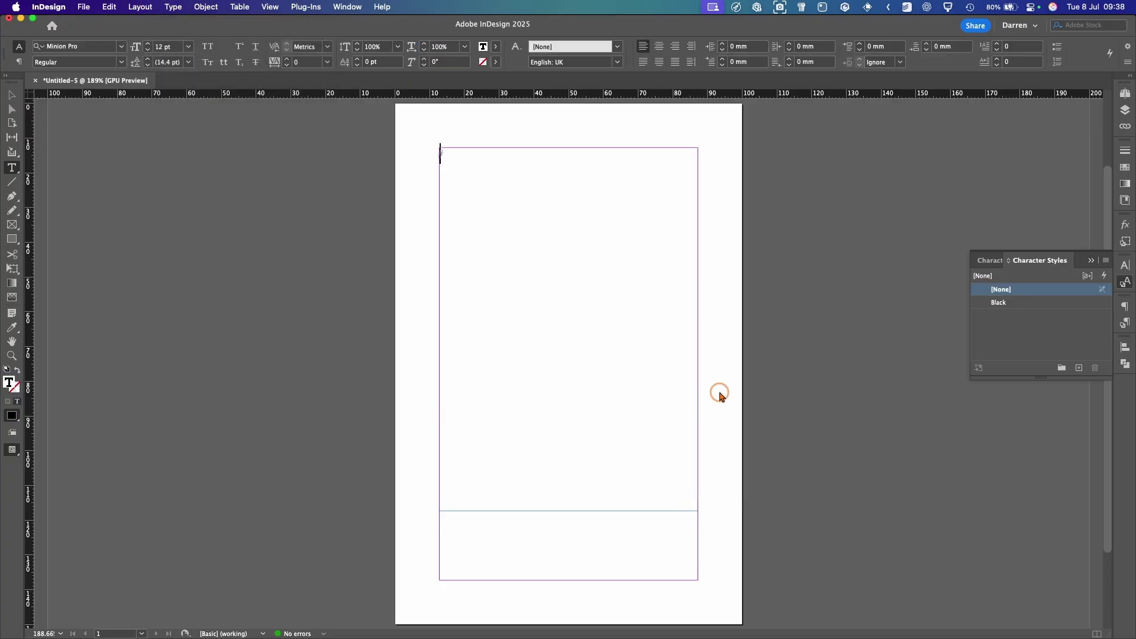
# Add a green rectangle over the text's right side and an empty graphics frame over its left.
pyautogui.click(12, 239)
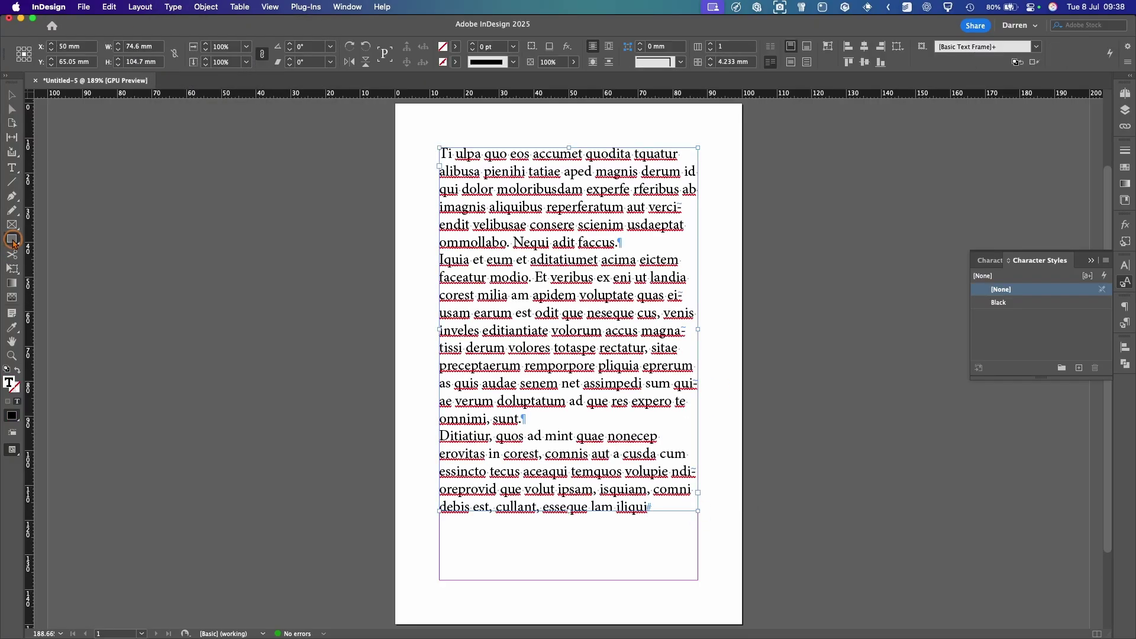
pyautogui.moveTo(629, 274); pyautogui.dragTo(819, 419)
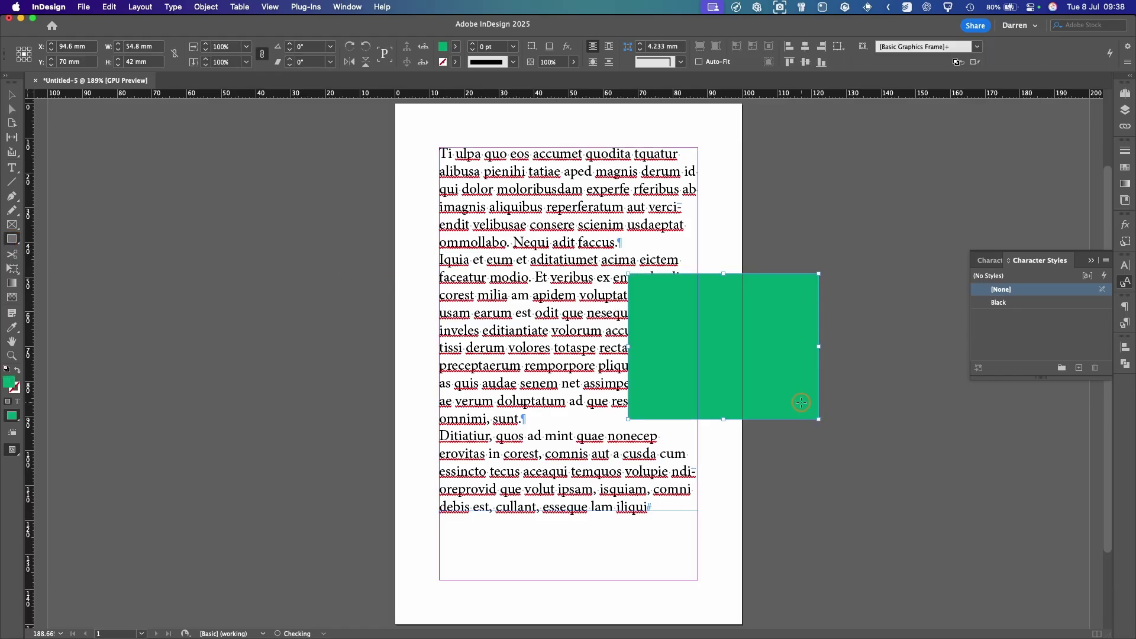
pyautogui.click(12, 225)
pyautogui.moveTo(410, 259); pyautogui.dragTo(546, 422)
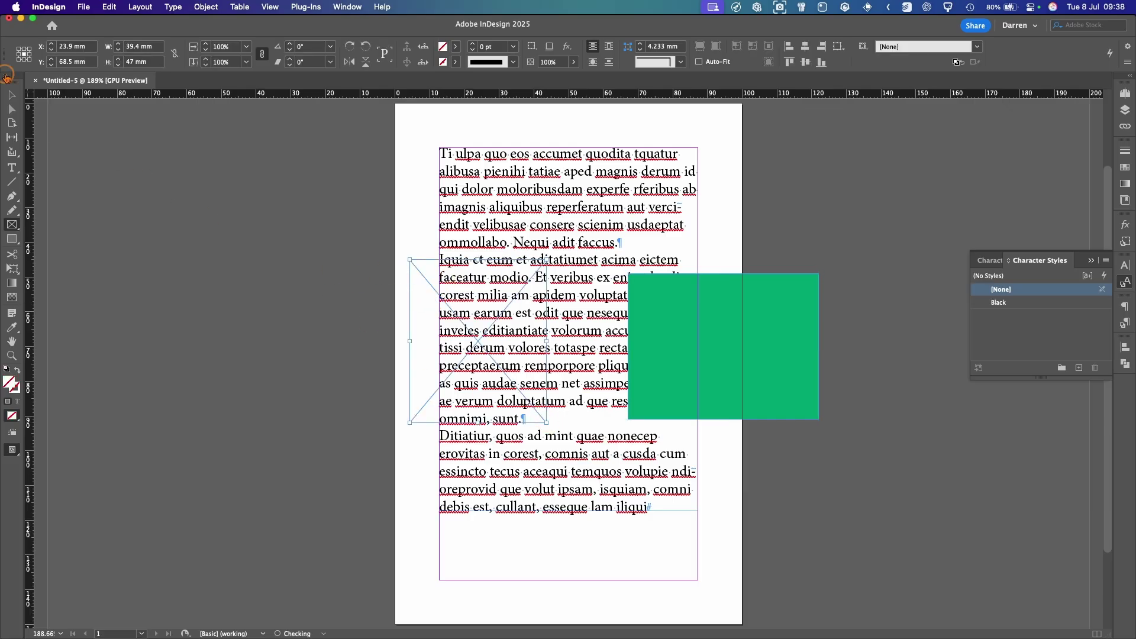
pyautogui.click(11, 95)
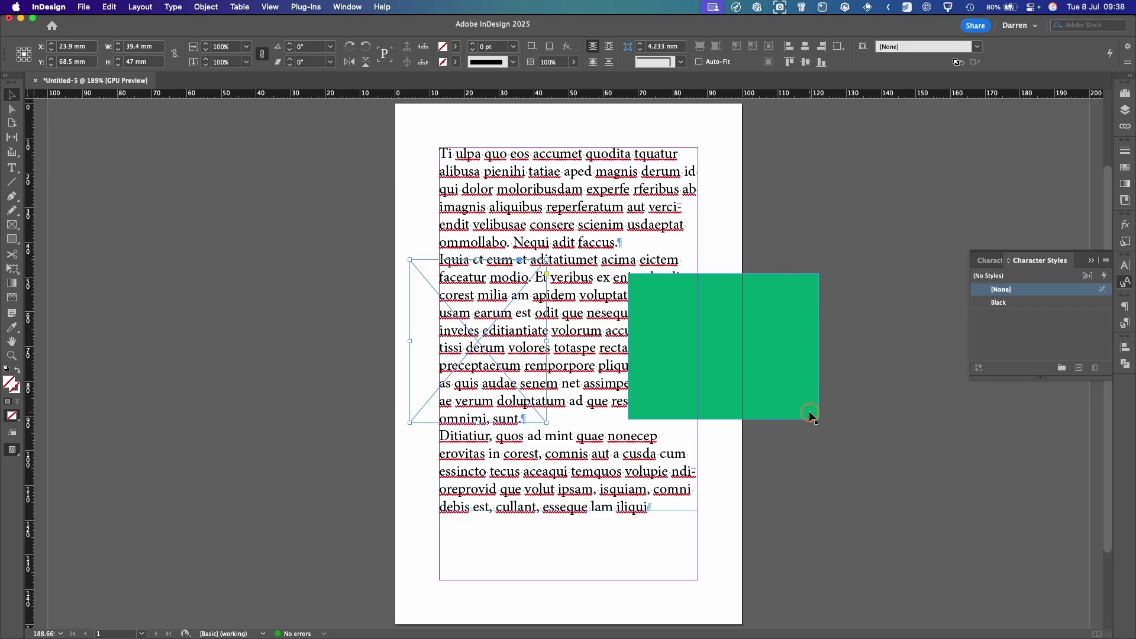
# Switch to Preview screen mode with nothing selected.
pyautogui.press('w')
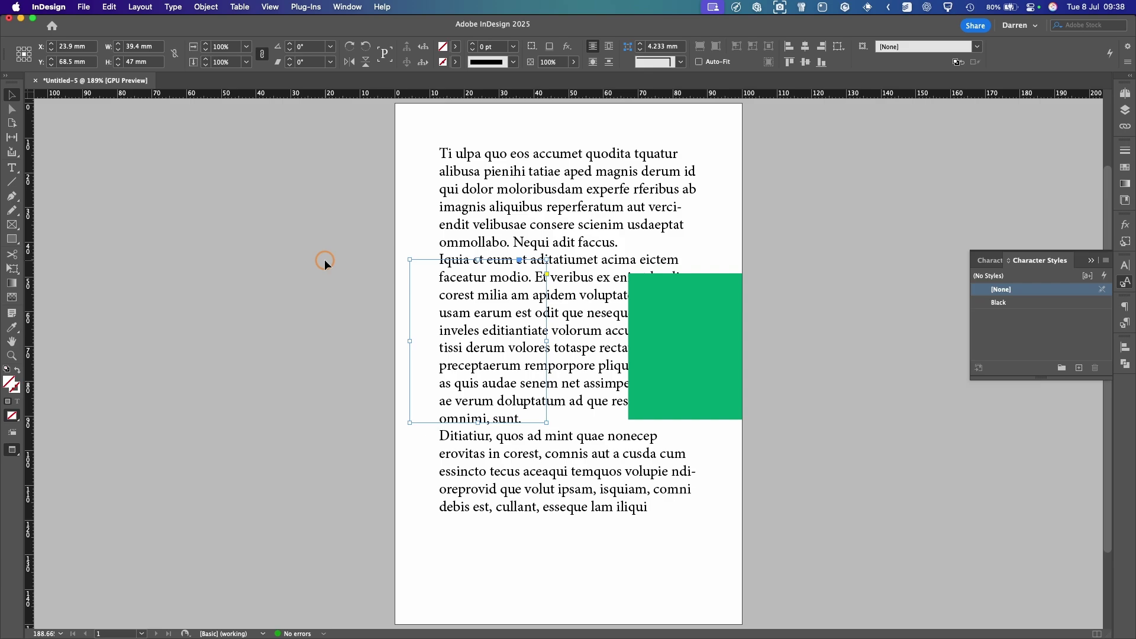
pyautogui.click(371, 395)
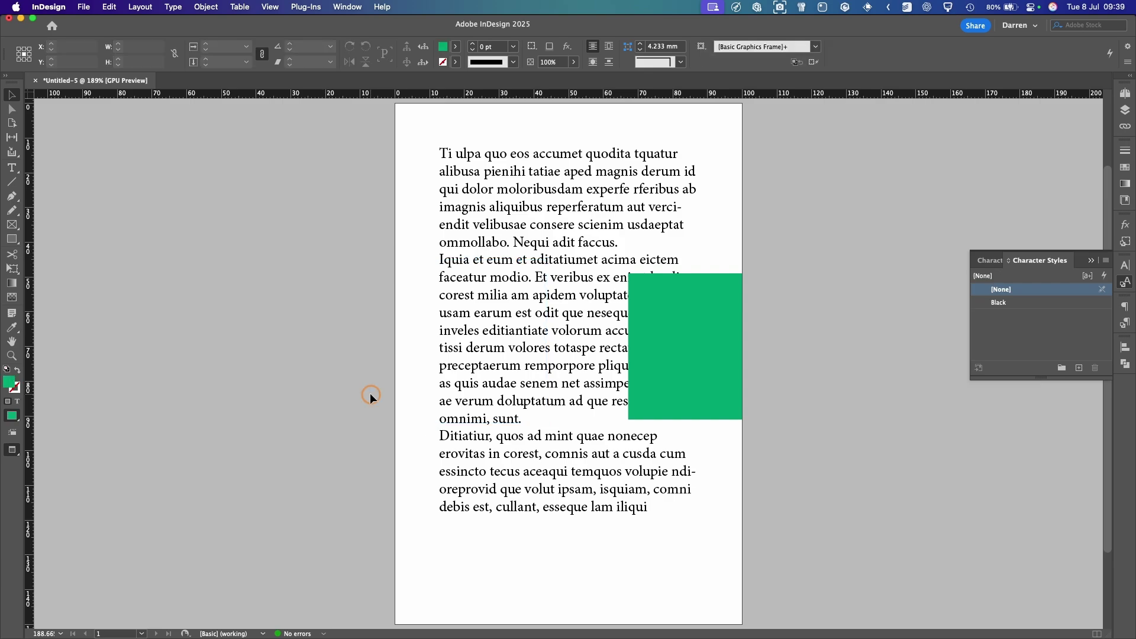